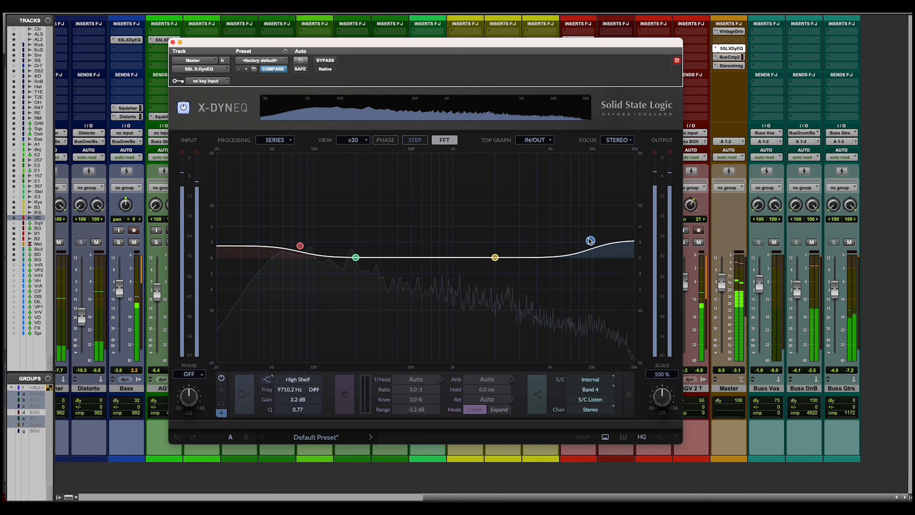
Step: Compare the mix with the blue high shelf off and on, and adjust the shelf to about 9692 Hz and 3.3 dB
key(space)
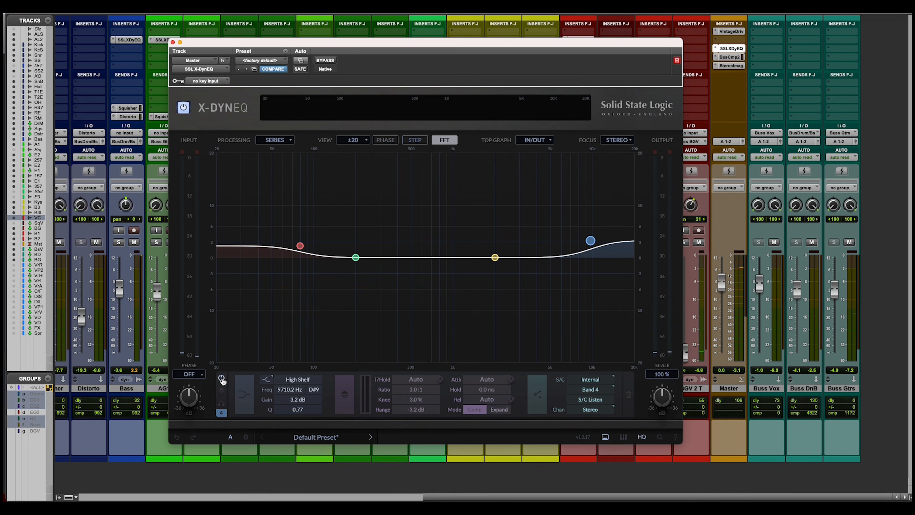
key(space)
click(221, 379)
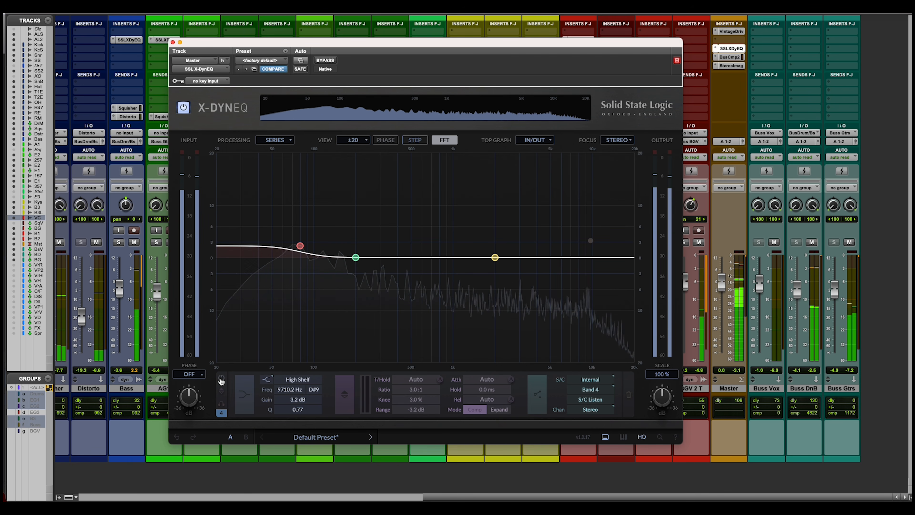
click(589, 241)
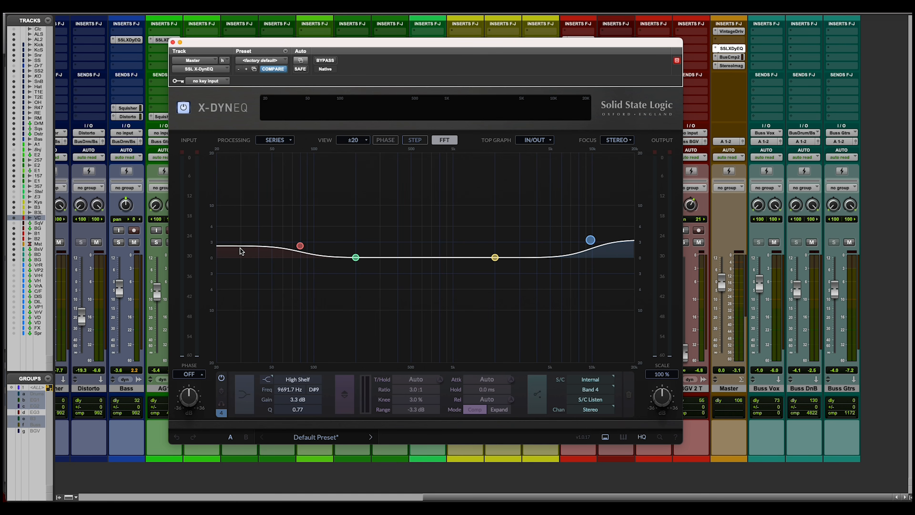
Step: Add an EQ band at about 29.7 Hz and change its shape from low shelf to high-pass
double_click(240, 248)
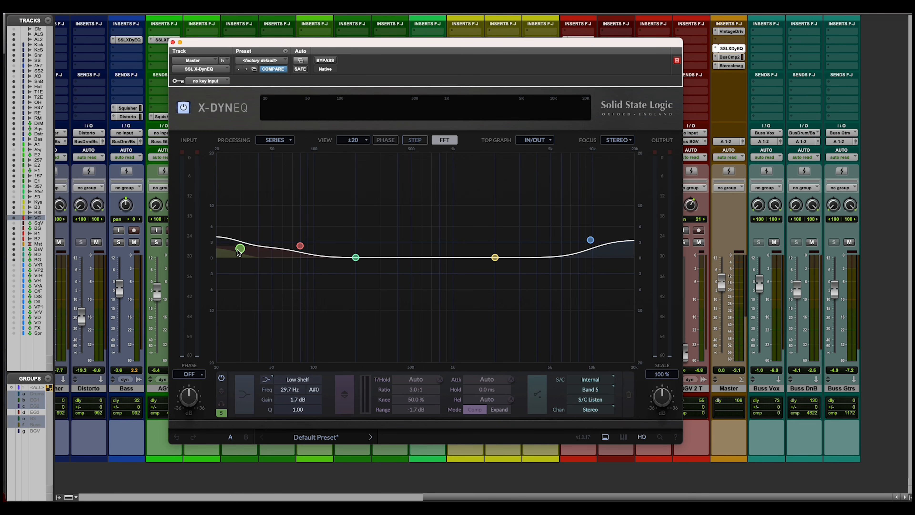
click(265, 381)
click(266, 368)
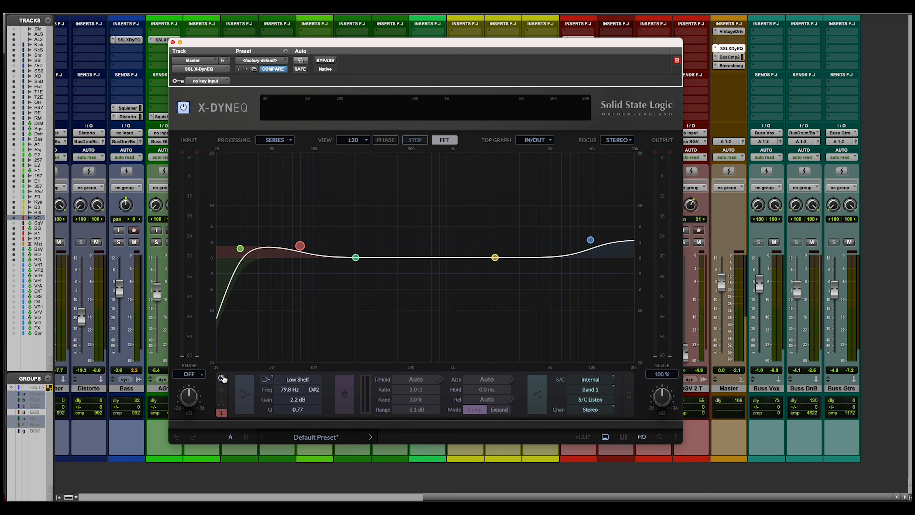
Step: Disable the red low shelf and try the Critical, Bessel, Gaussian and Chebychev responses on the high-pass filter
click(222, 378)
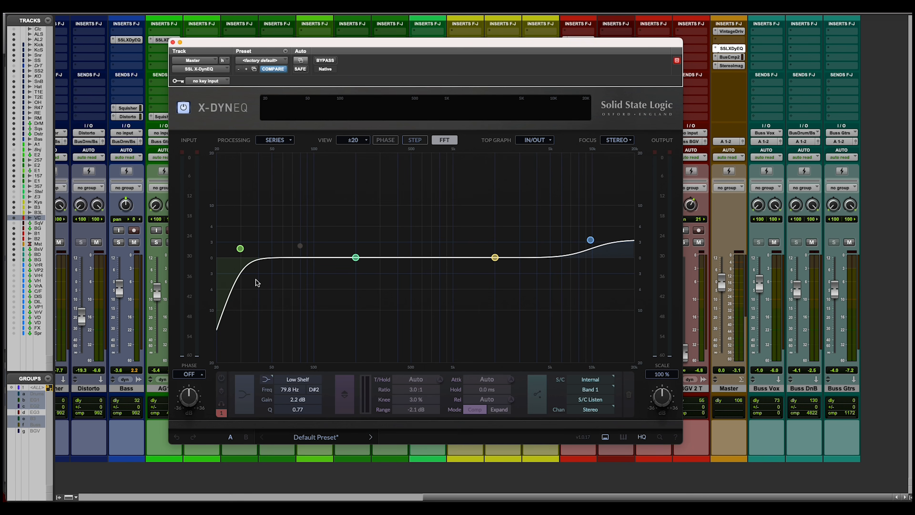
click(241, 249)
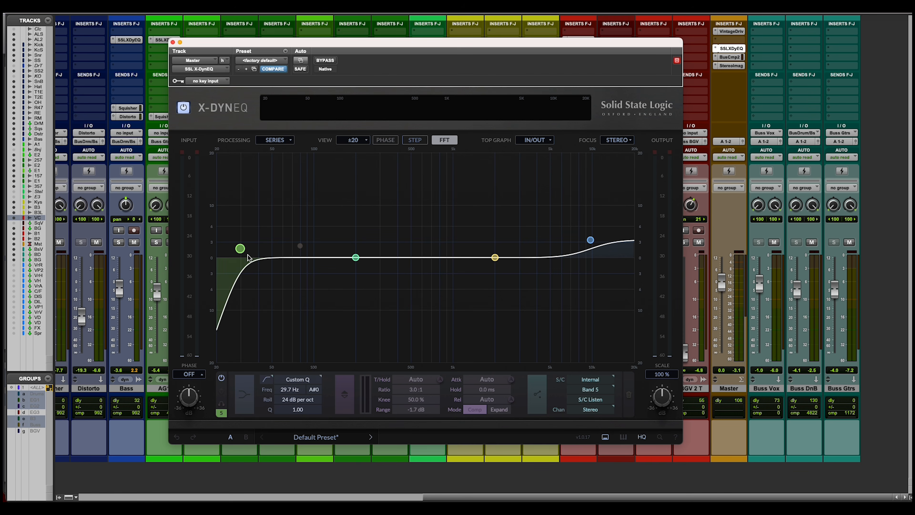
click(297, 380)
click(298, 398)
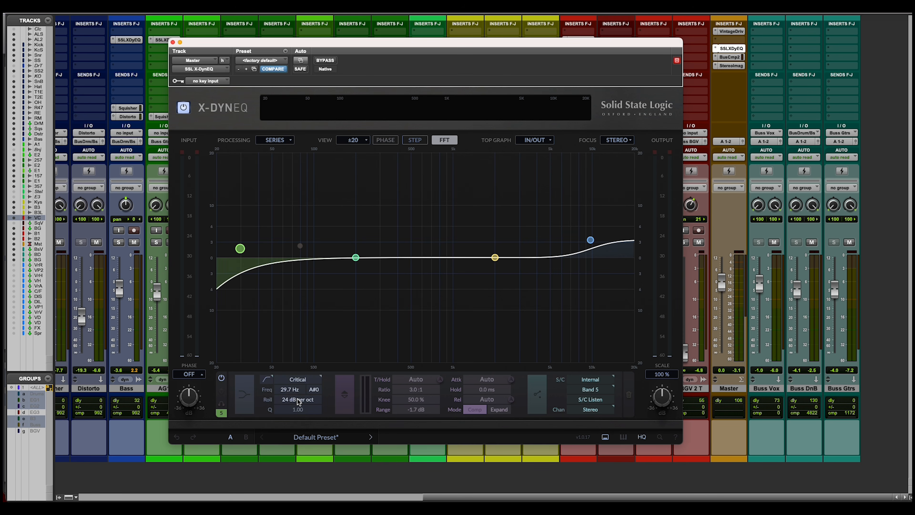
click(296, 383)
click(296, 407)
click(295, 383)
click(298, 416)
click(294, 382)
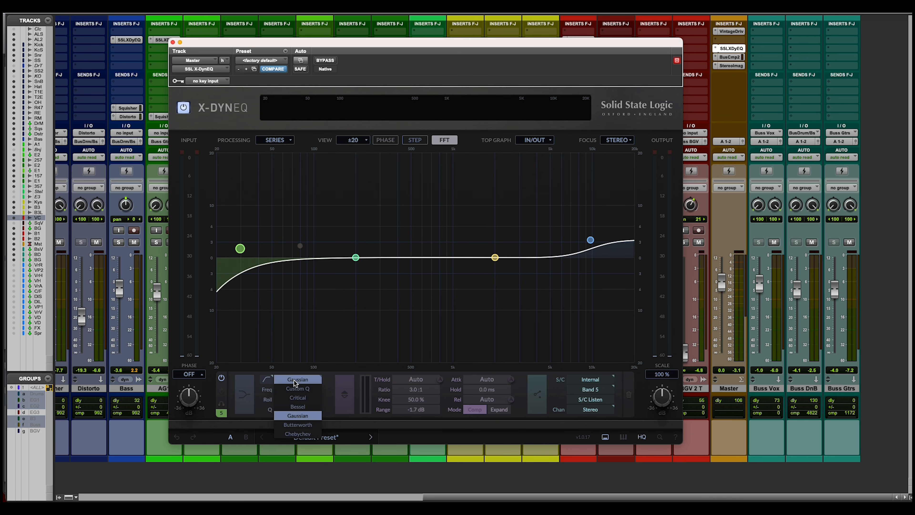
click(297, 433)
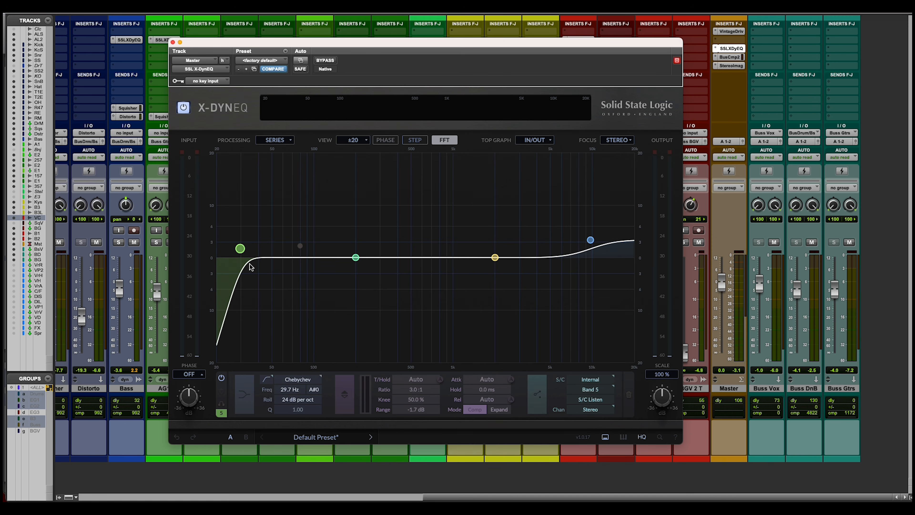
Step: Try the Critical response once more, return the high-pass filter to Custom Q, and re-enable the red low shelf
click(298, 378)
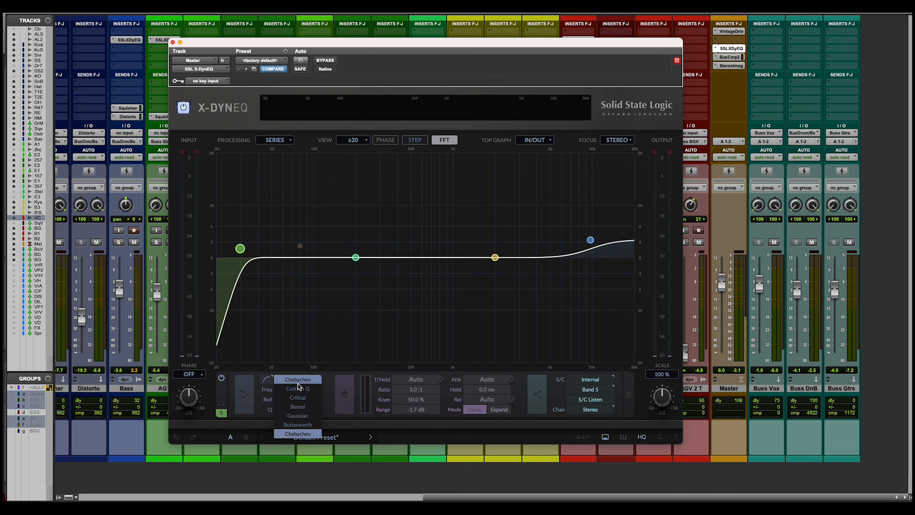
click(297, 397)
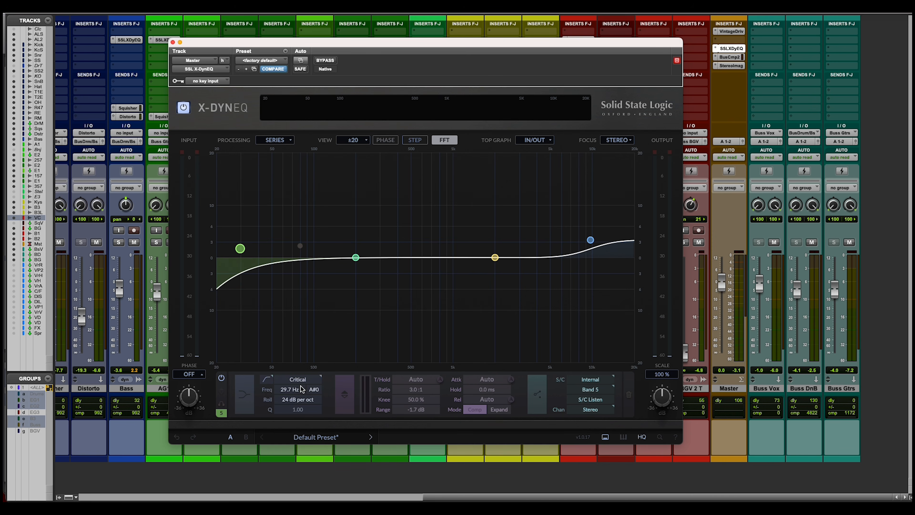
click(303, 381)
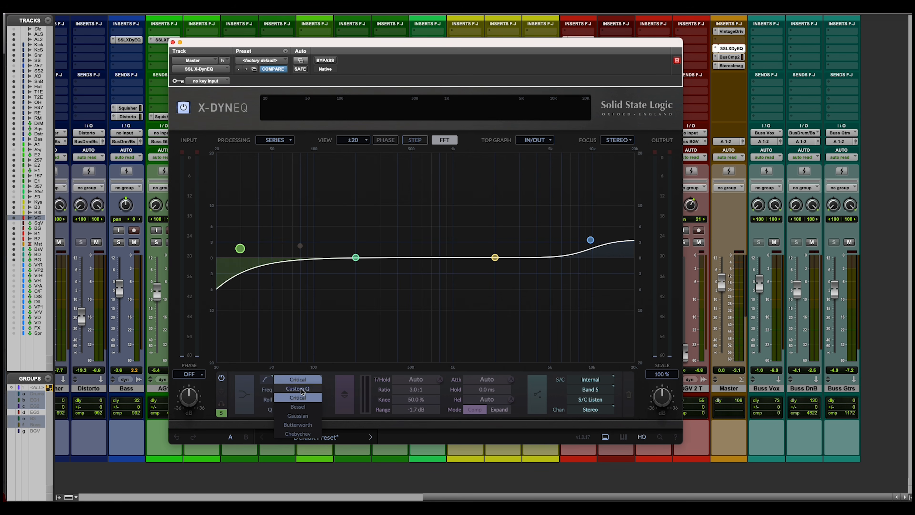
click(298, 389)
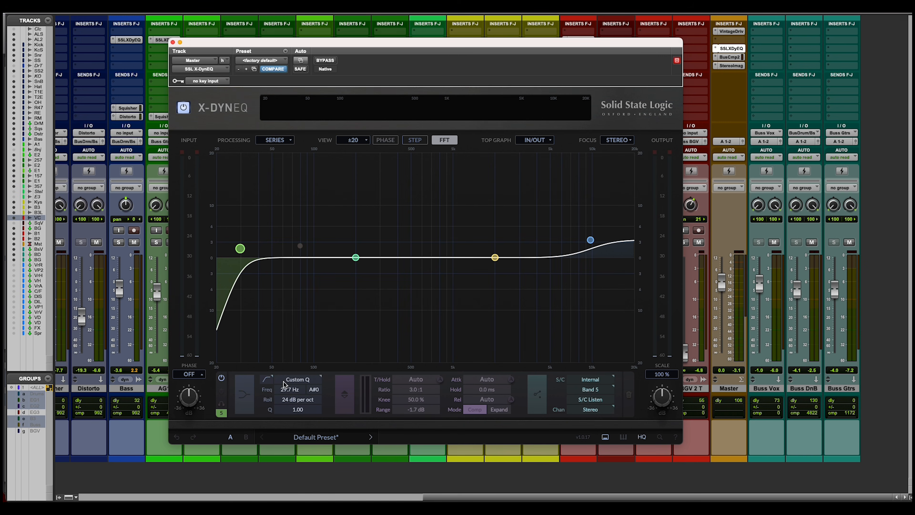
click(300, 246)
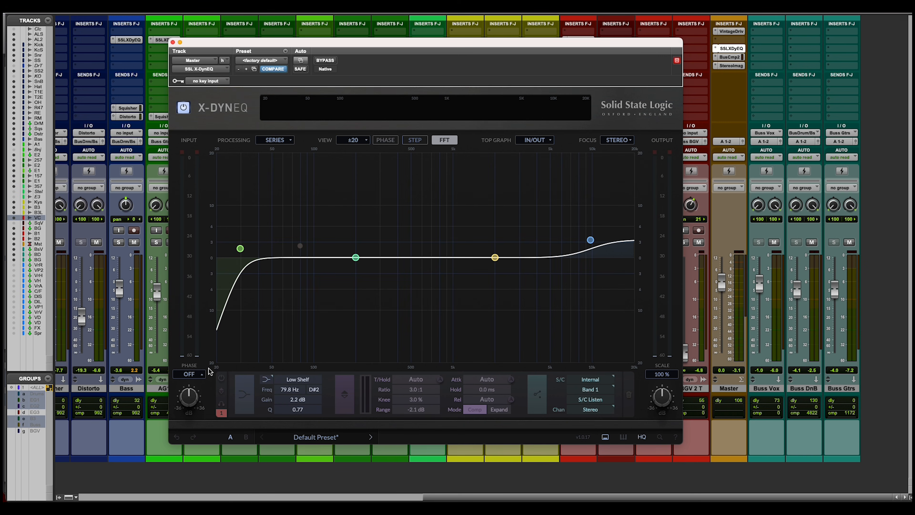
click(221, 379)
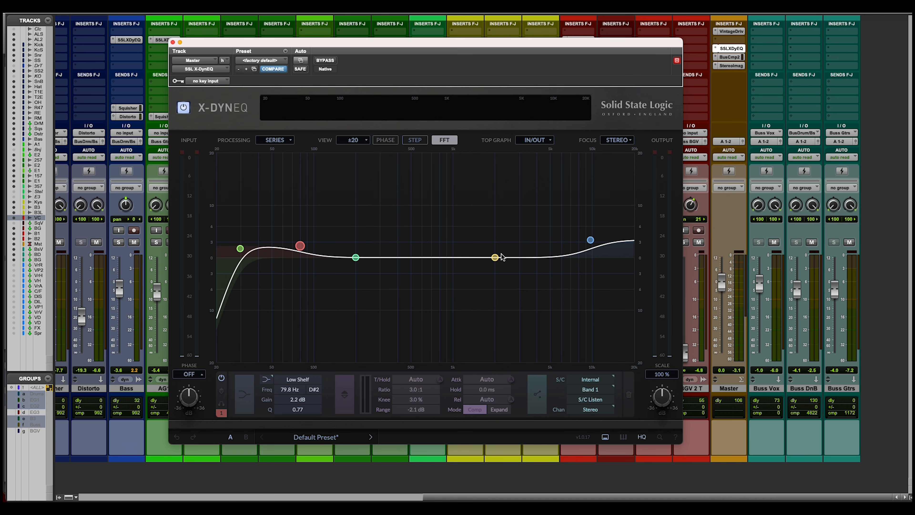
Step: Boost the yellow bell band and sweep it during playback to about 2660 Hz with about 6.4 dB gain
key(space)
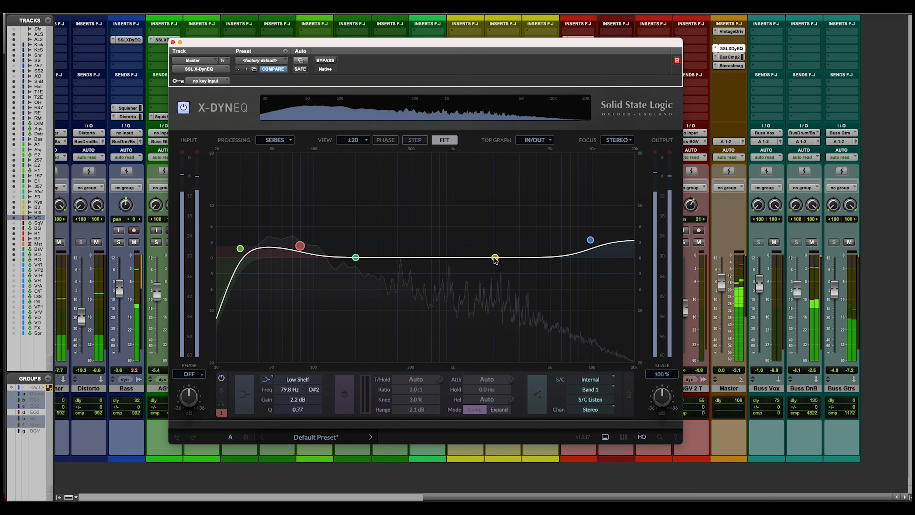
drag(495, 258, 478, 225)
key(space)
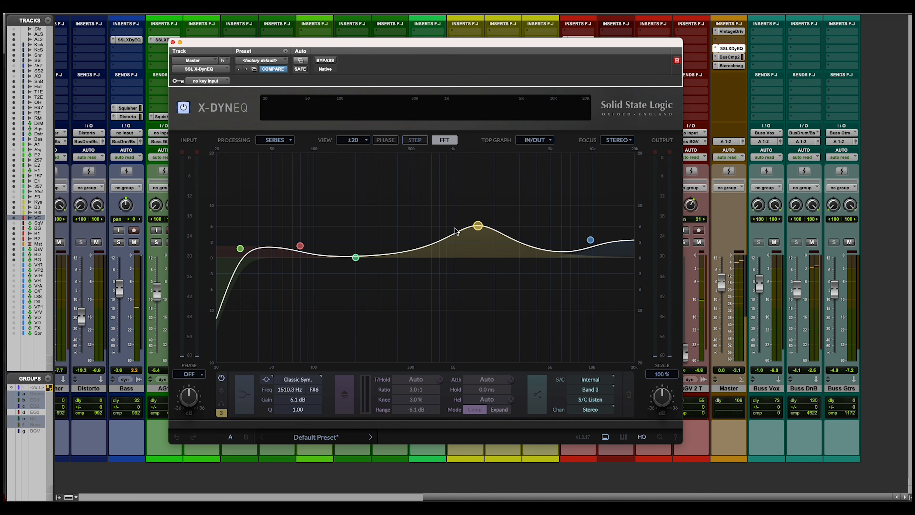
drag(477, 225, 477, 227)
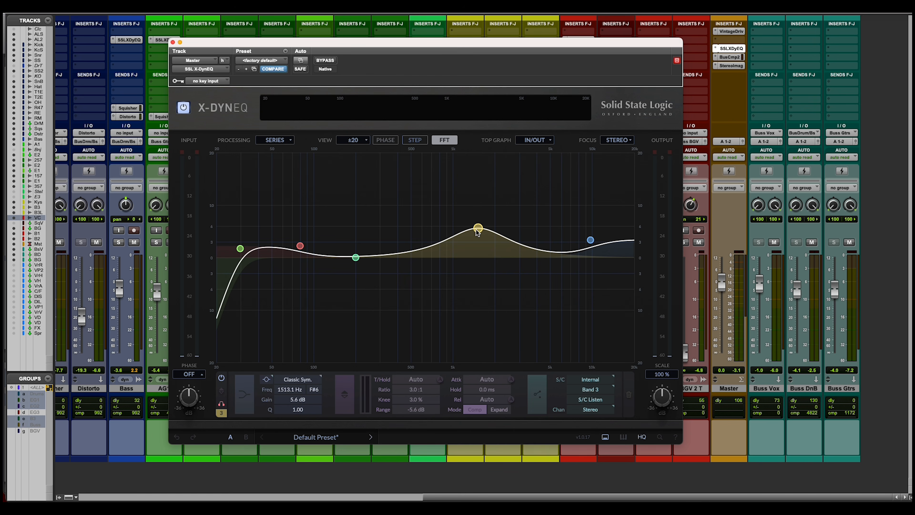
key(space)
drag(478, 228, 512, 225)
key(space)
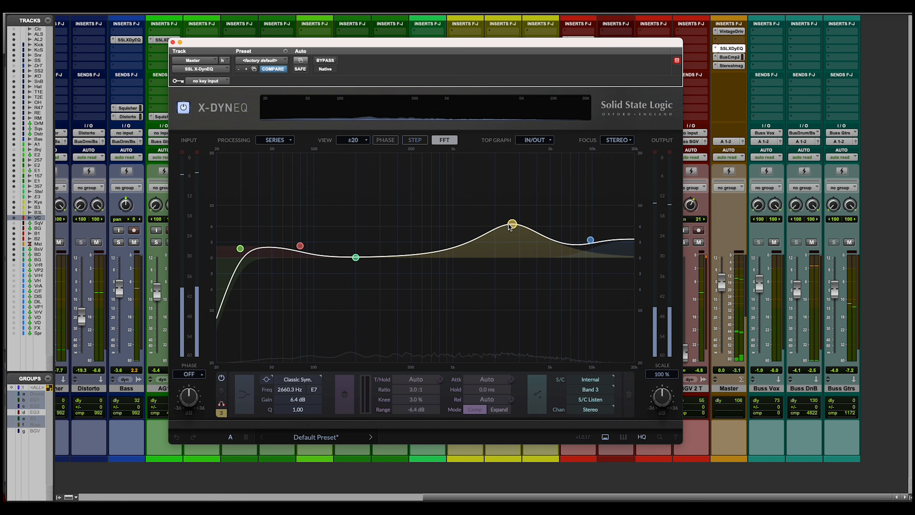
Step: Reduce the yellow bell's boost to about 1.4 dB at about 2719 Hz while listening to the mix
drag(513, 226, 513, 253)
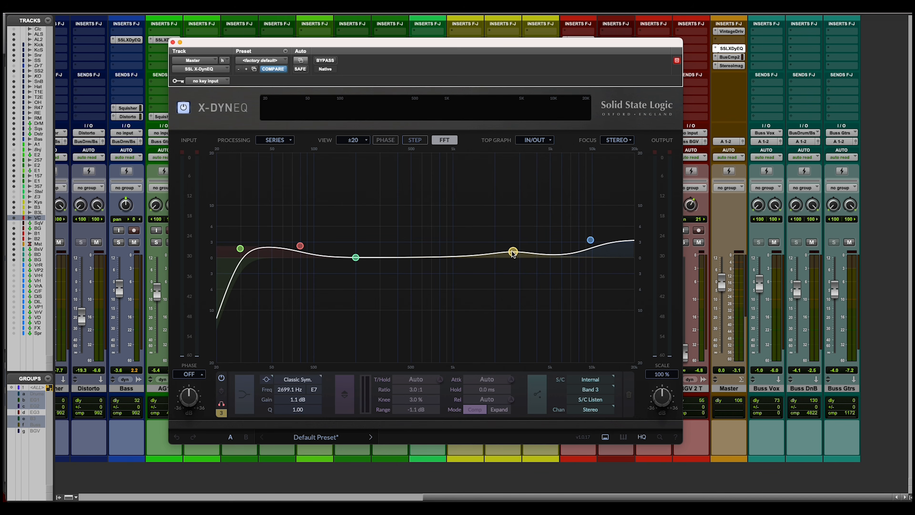
key(space)
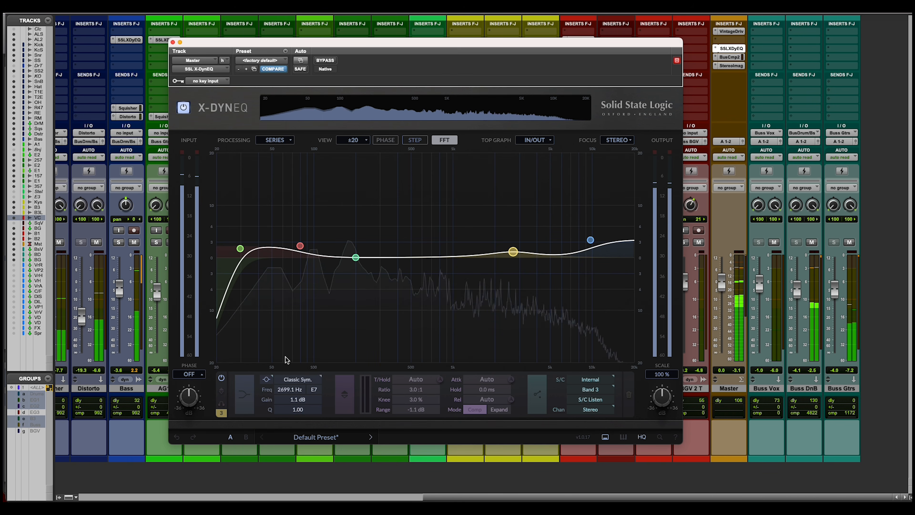
drag(513, 251, 513, 251)
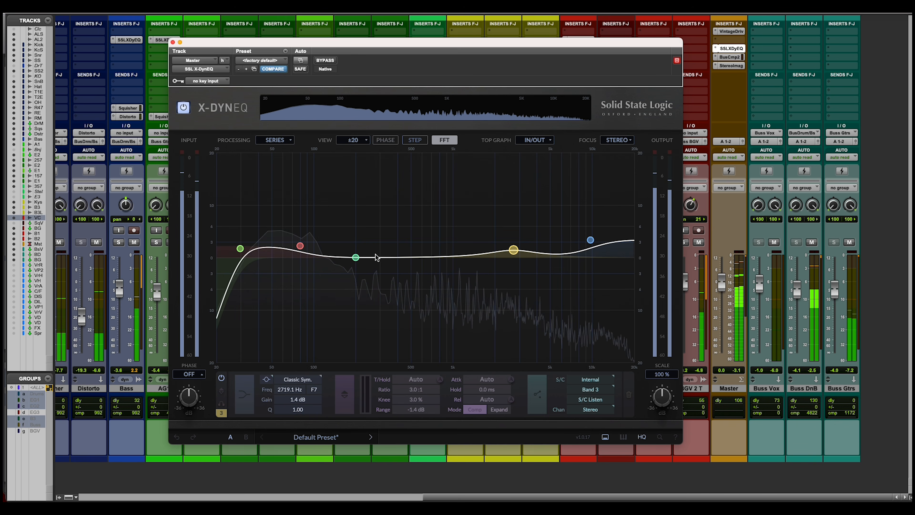
key(space)
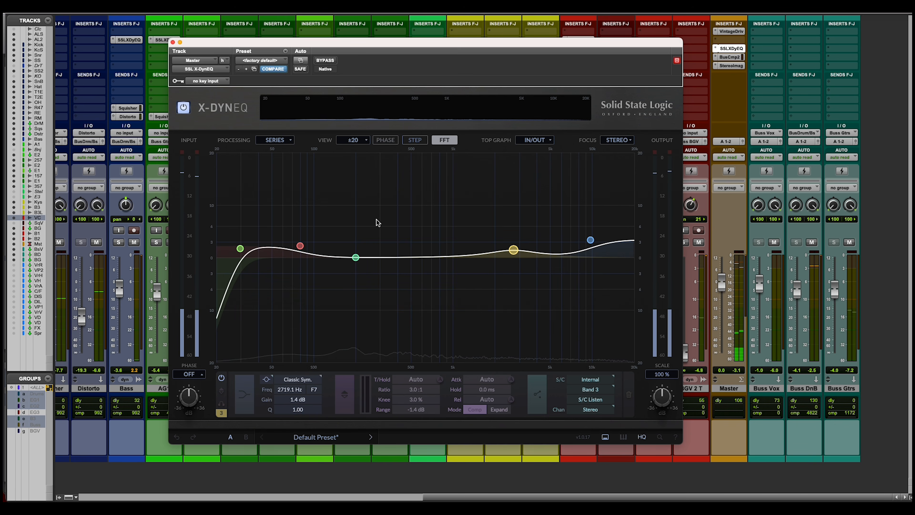
Step: Shift the green bell band to about 212.5 Hz and compare the mix with the EQ bypassed and active
mouse_move(356, 261)
mouse_down()
mouse_move(370, 242)
mouse_move(361, 261)
mouse_up()
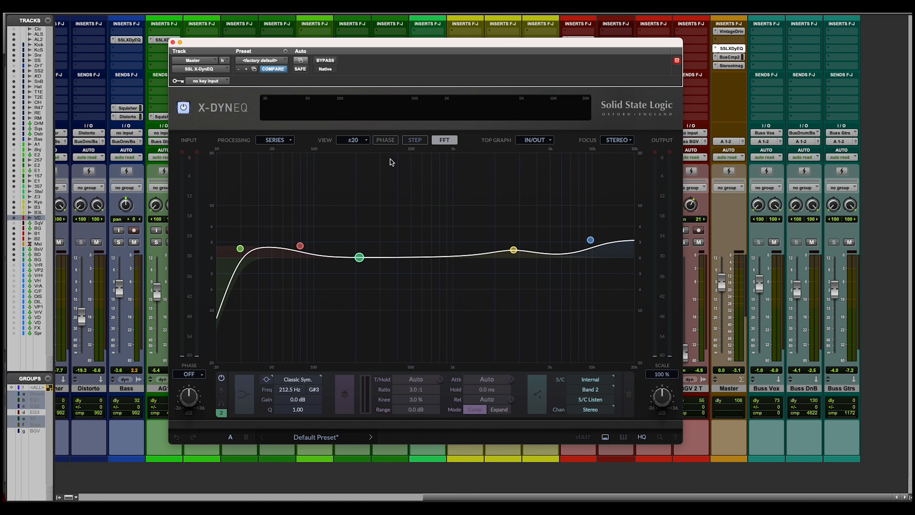
click(325, 60)
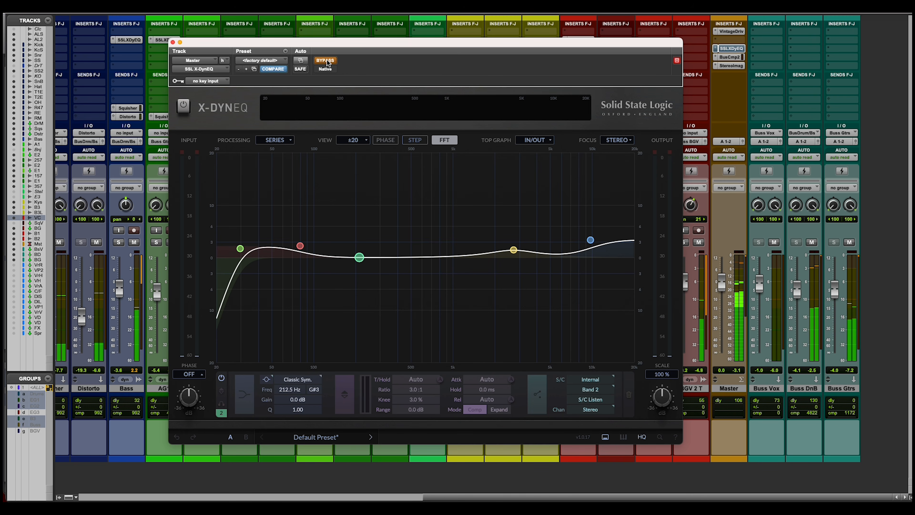
click(326, 61)
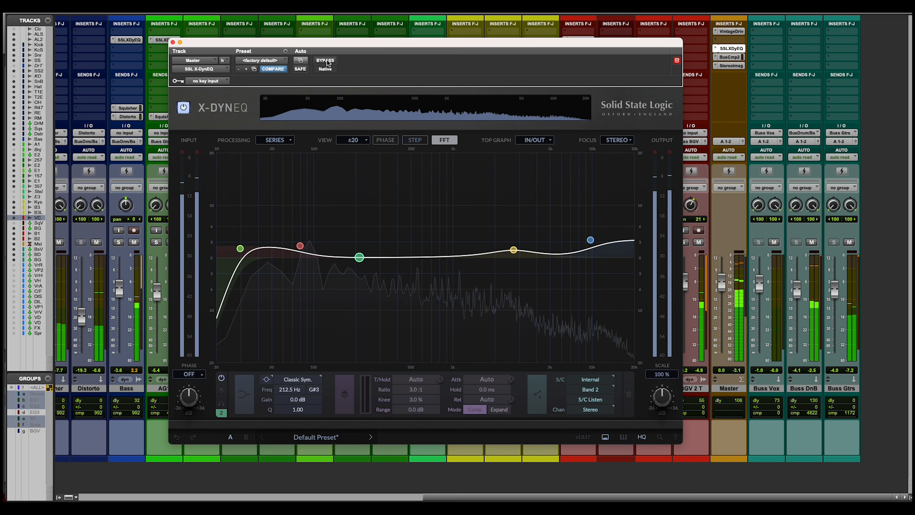
Step: Raise the high shelf to about 4.6 dB at 9128 Hz and trim the low shelf to about 2.0 dB at 77.6 Hz, comparing against bypass
drag(590, 240, 586, 234)
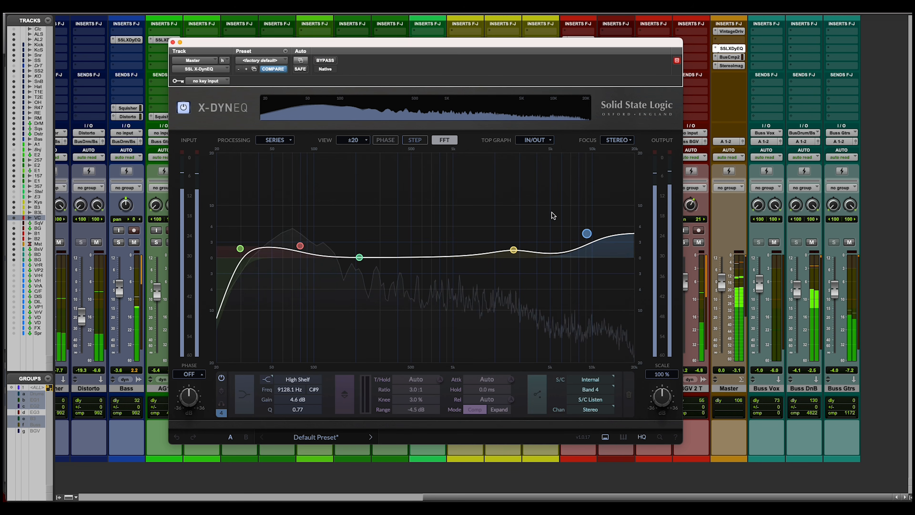
click(323, 61)
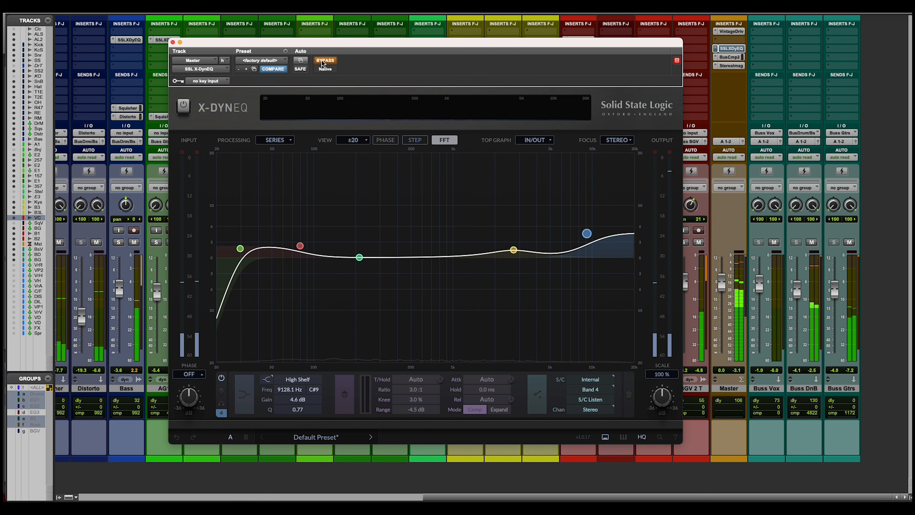
click(323, 61)
click(300, 245)
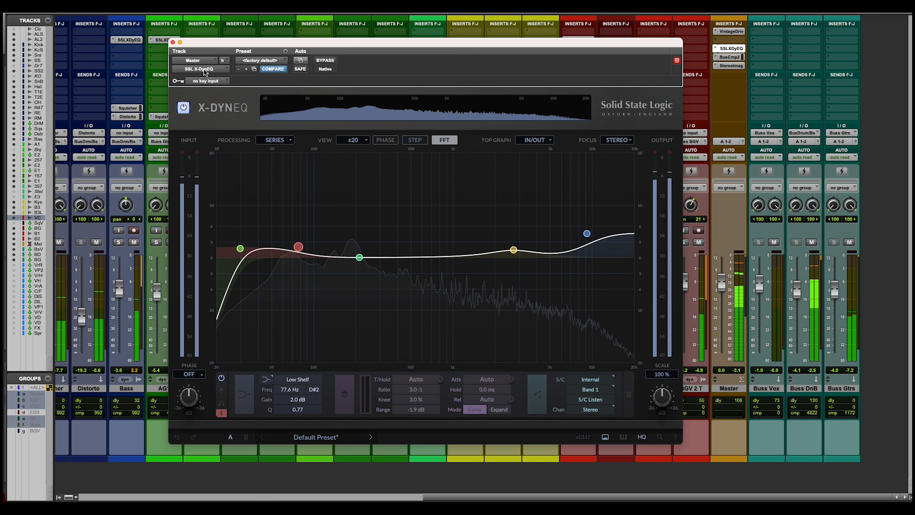
Step: Close the master EQ and position the Voc COMP T track's X-DynEQ window clear of the vocal channel during playback
click(173, 42)
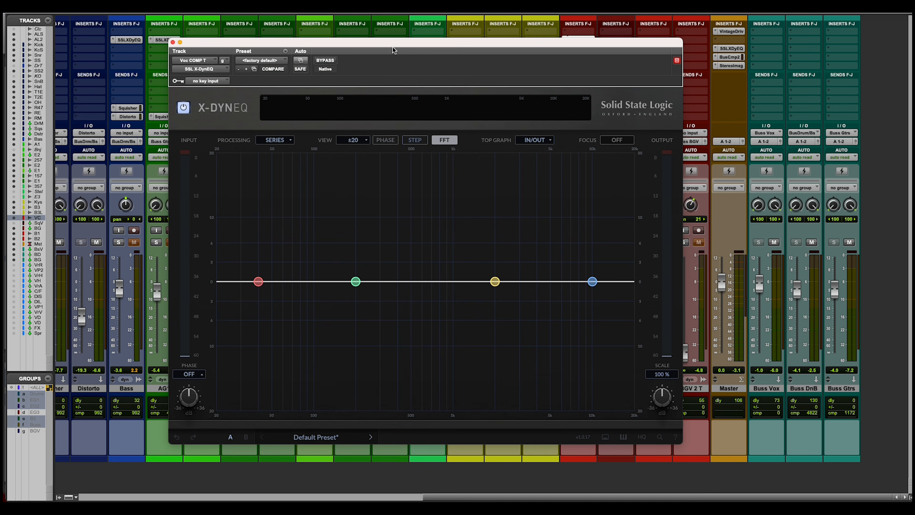
drag(392, 48, 293, 51)
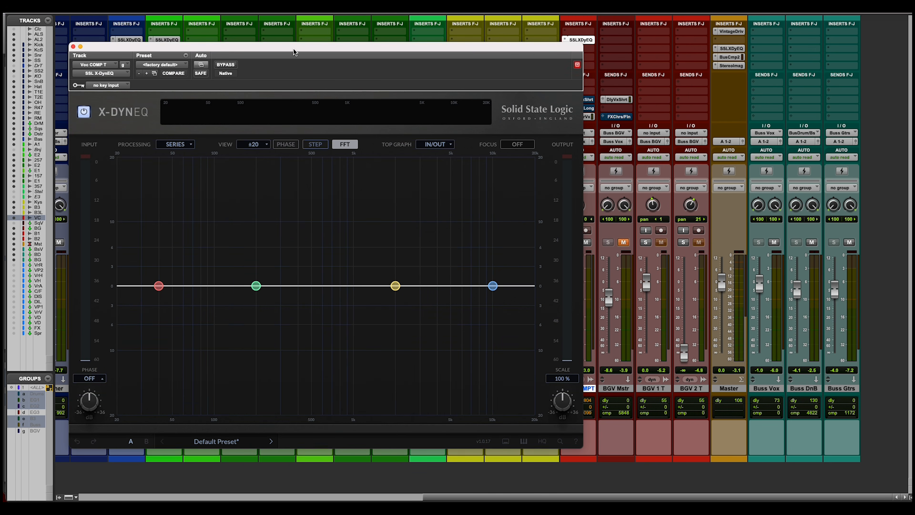
drag(535, 52, 517, 42)
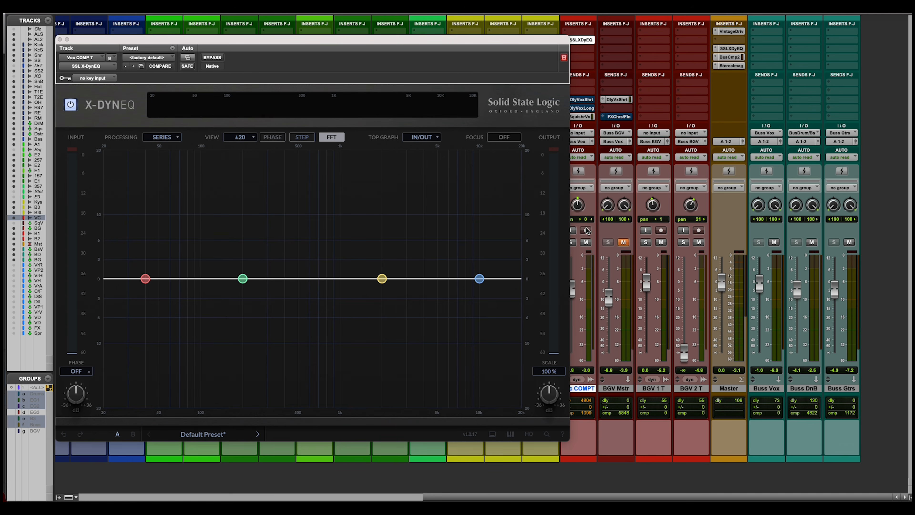
key(space)
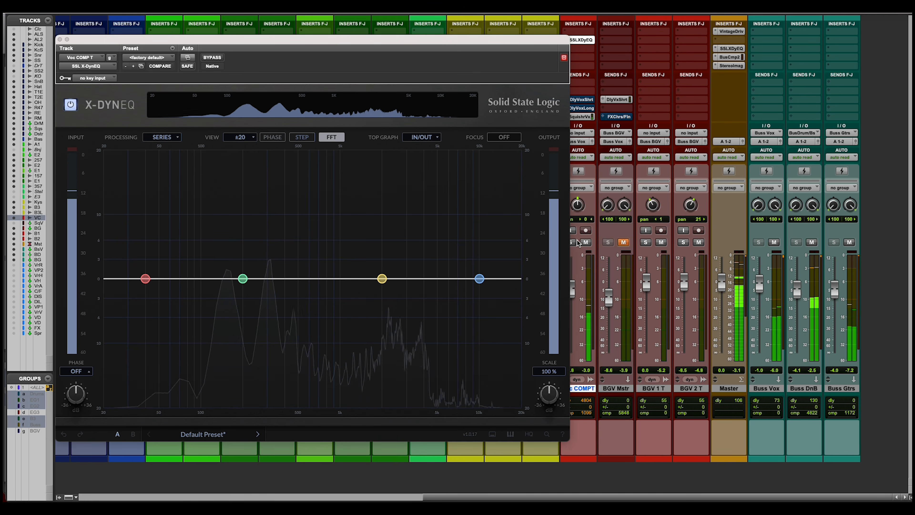
scroll(640, 497, left, 2)
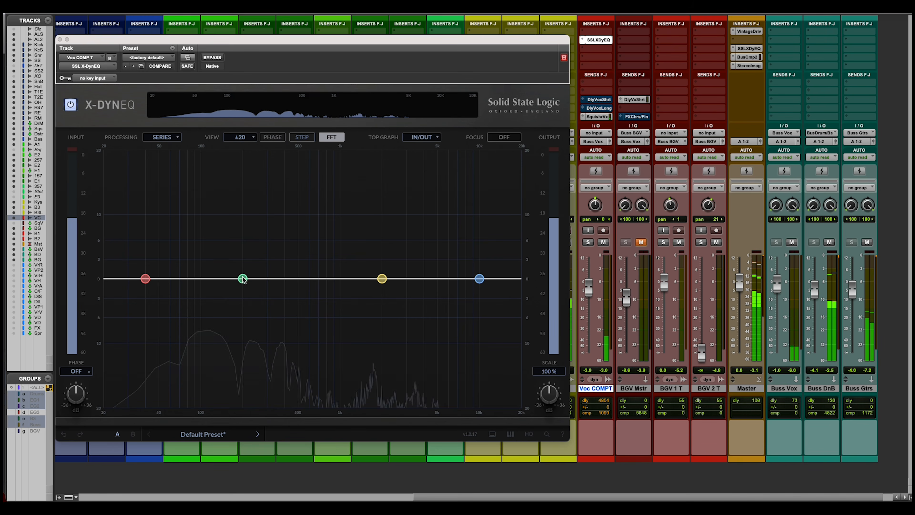
Step: Sweep the vocal's green bell as a boost up to about 7.4 dB at 159.4 Hz and compare with the FFT analyzer off and on
drag(243, 279, 248, 263)
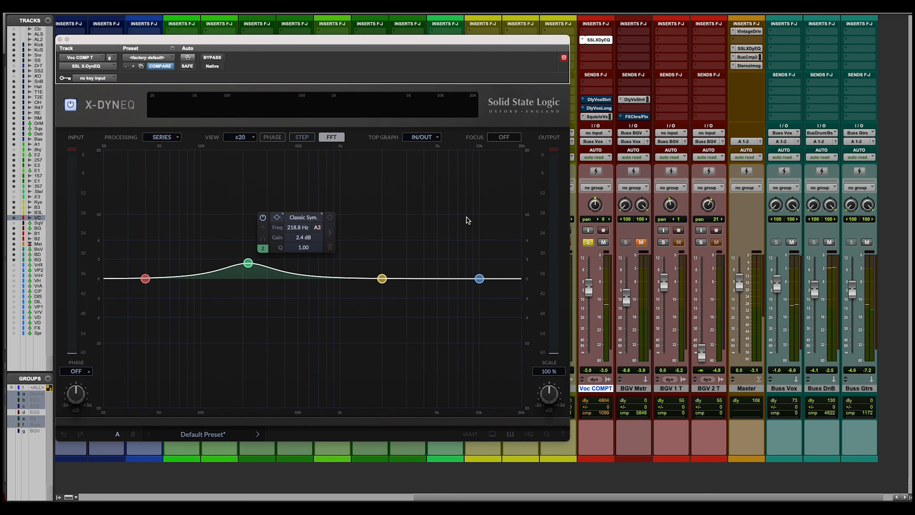
drag(247, 263, 273, 248)
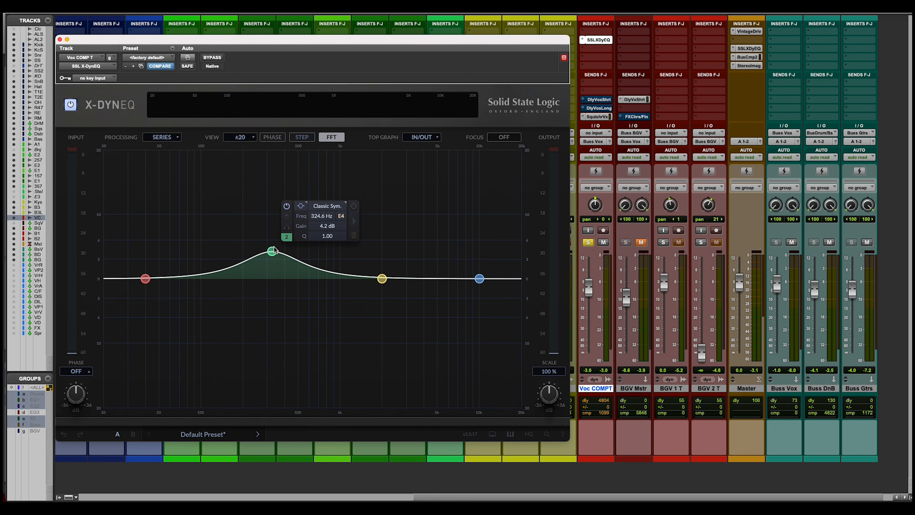
drag(276, 249, 230, 234)
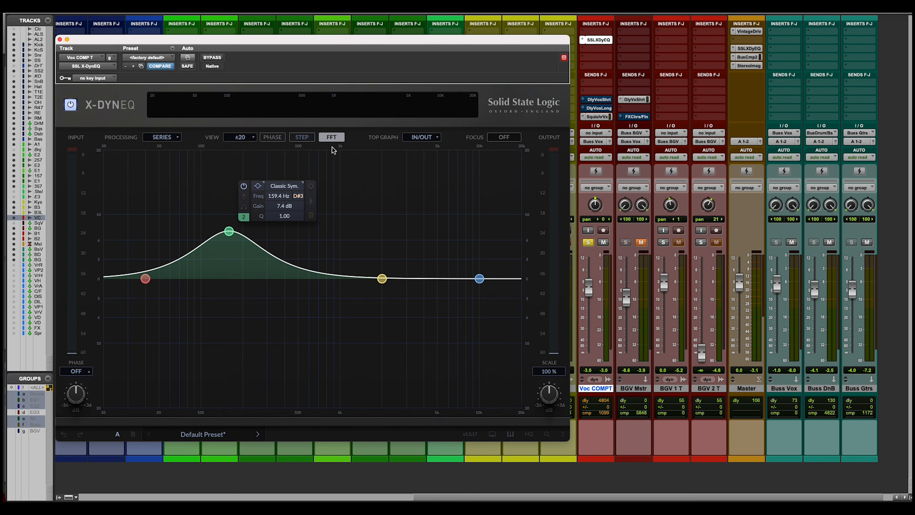
click(331, 139)
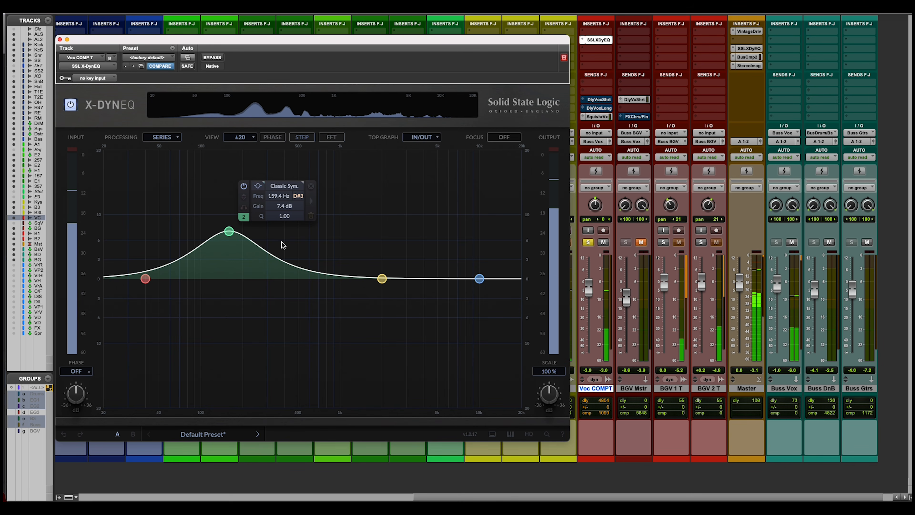
click(331, 137)
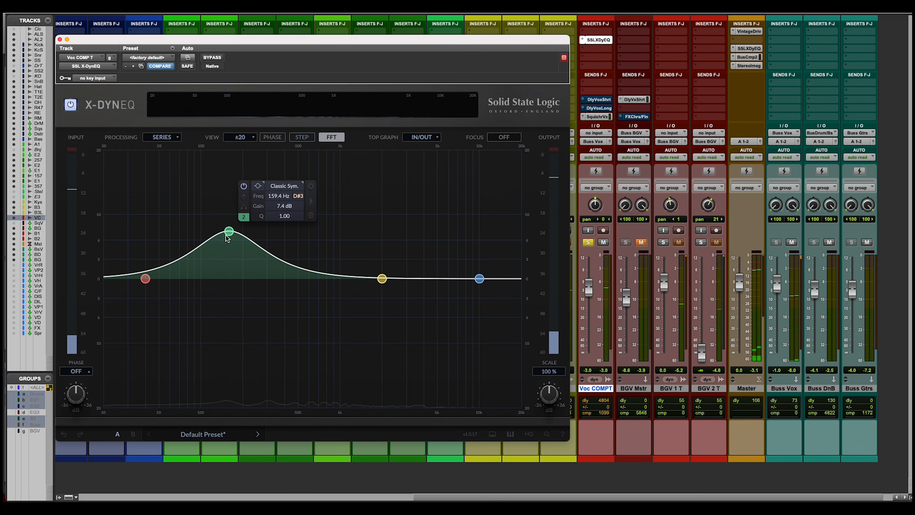
Step: Flatten the vocal's green bell, sweep it as a boost, and settle on a cut of about 2.5 dB at 167.7 Hz
drag(229, 231, 229, 279)
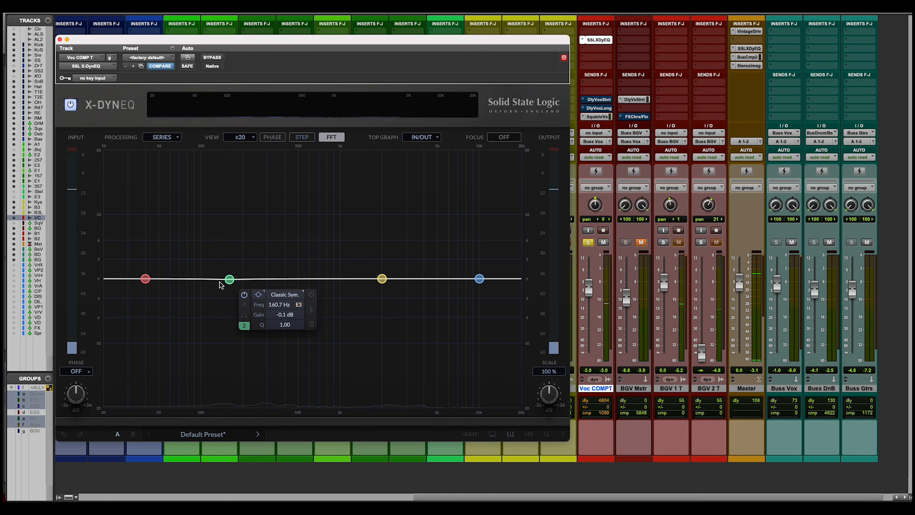
drag(229, 279, 226, 247)
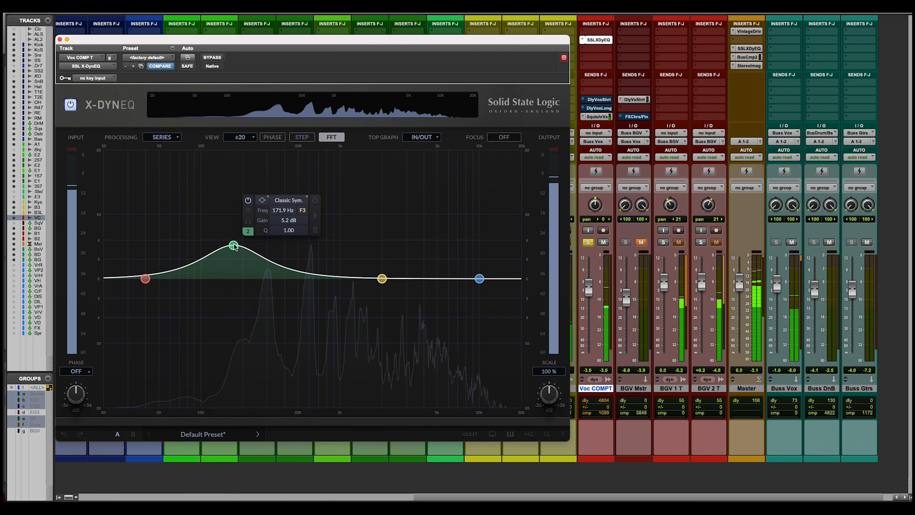
drag(234, 246, 231, 296)
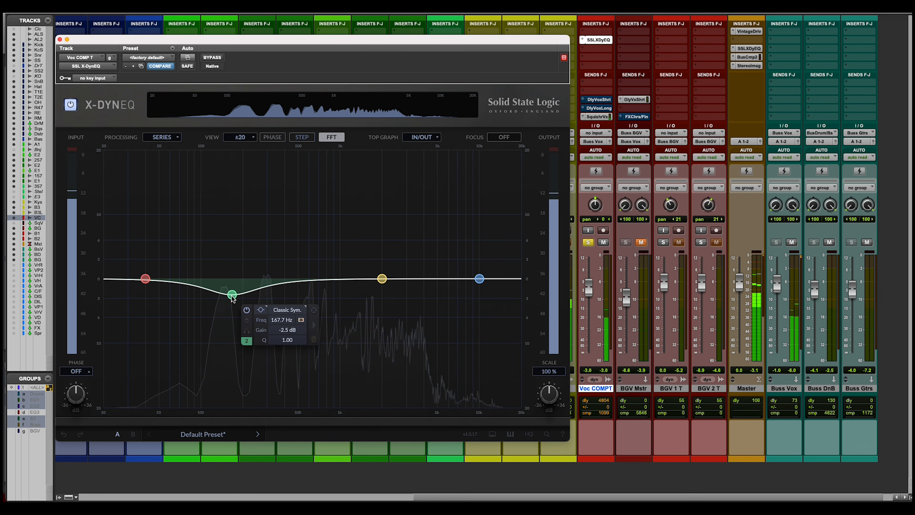
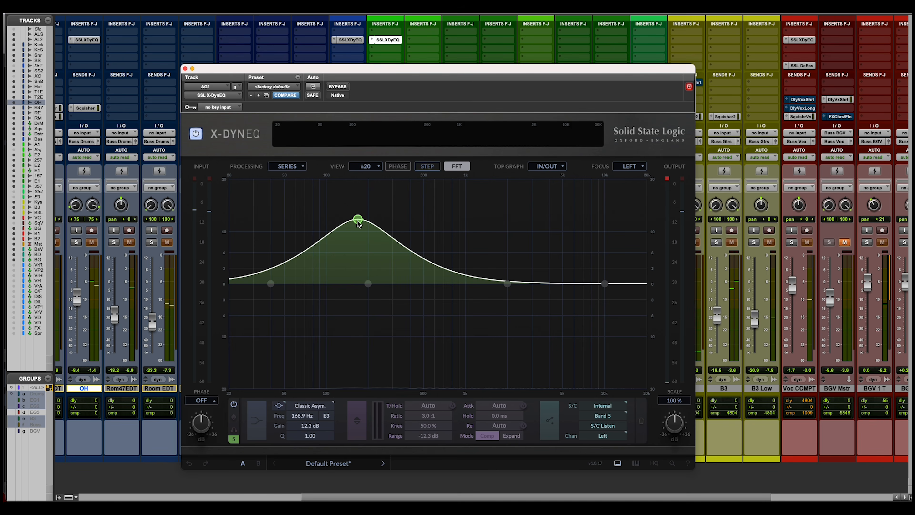
Step: Turn the AG1 left-channel bell into a cut of about 2.6 dB at 145.1 Hz while listening to playback
drag(357, 221, 350, 302)
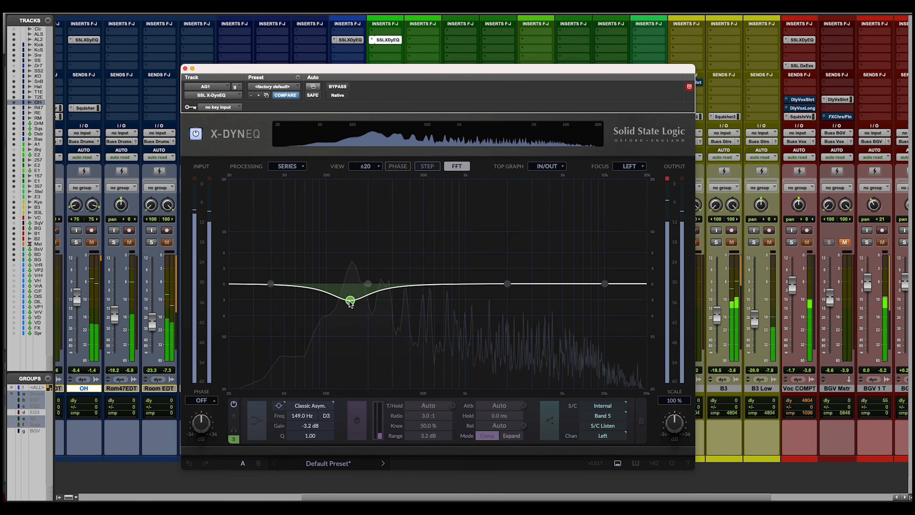
key(space)
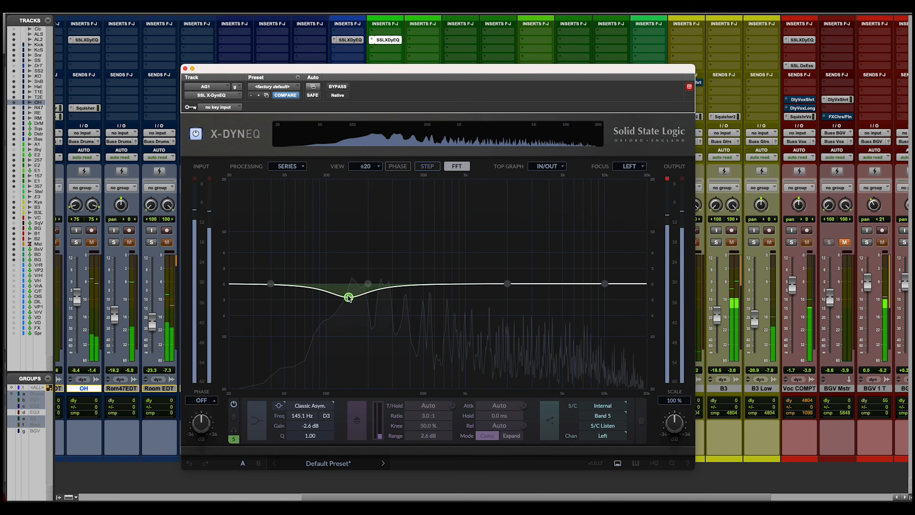
key(space)
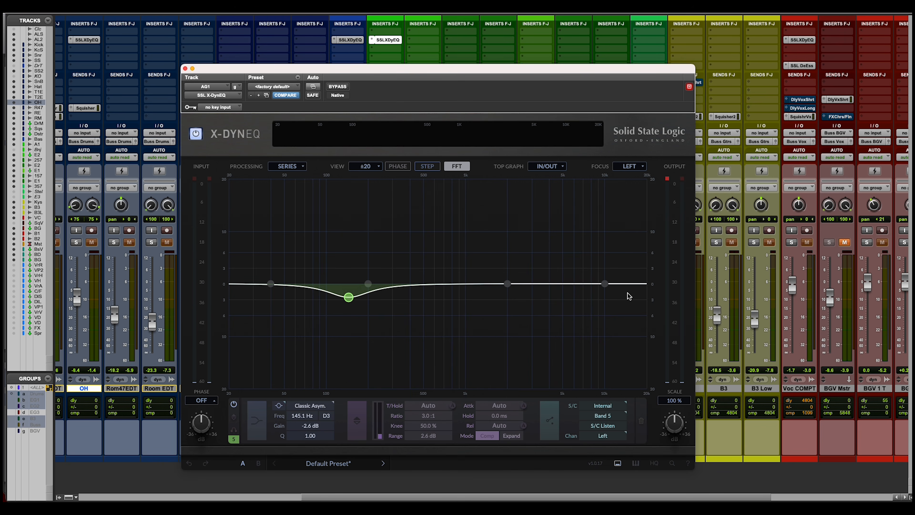
Step: Add a left-channel high shelf to AG1 and raise it to about 2.5 dB at 6566.6 Hz
double_click(592, 285)
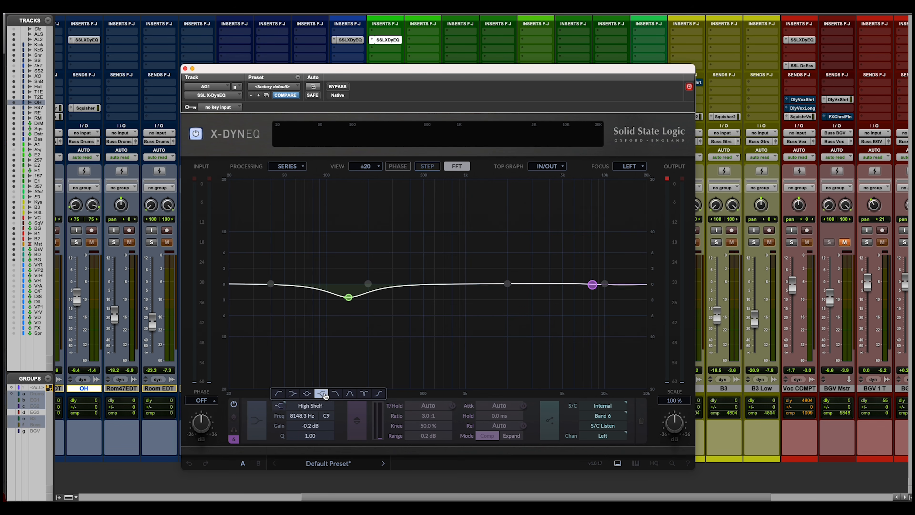
drag(594, 286, 581, 276)
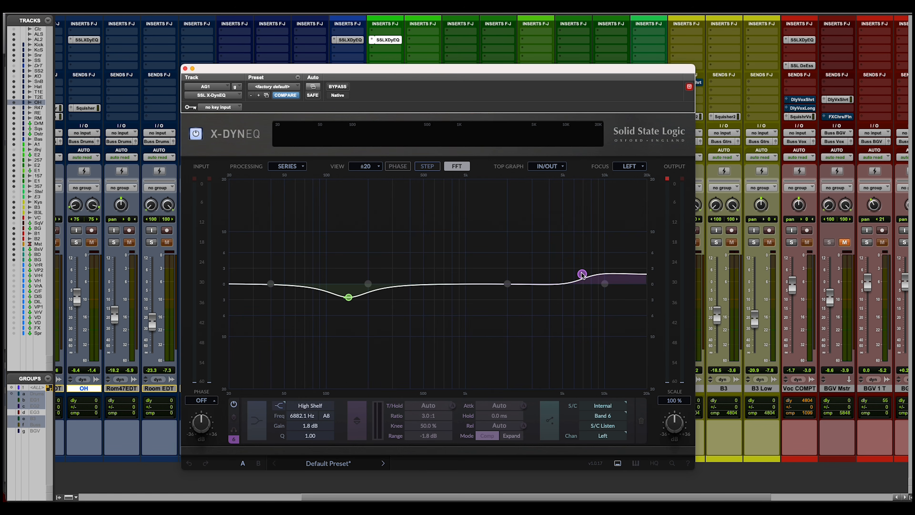
mouse_move(582, 274)
mouse_down()
mouse_move(570, 264)
mouse_move(579, 265)
mouse_move(574, 271)
mouse_up()
key(space)
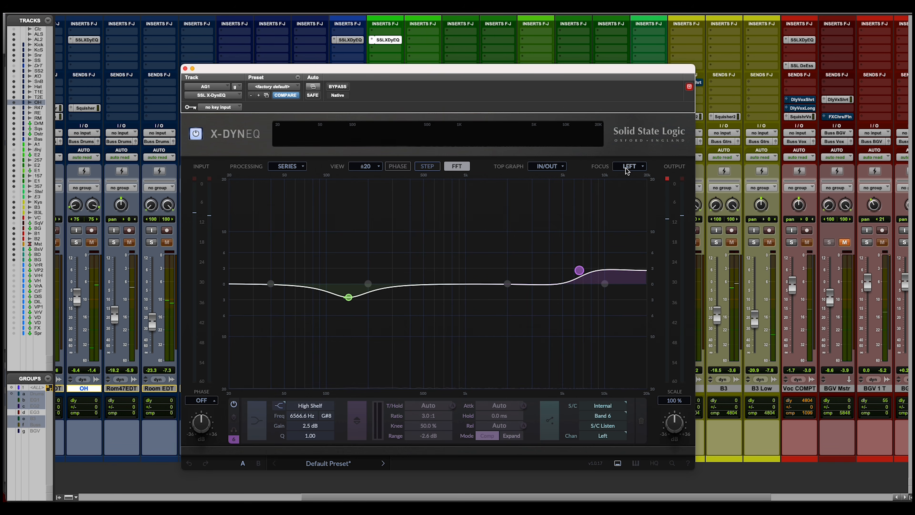
Step: Switch the AG1 equalizer's focus to Stereo and make a slight low-mid cut with the green bell during playback
click(629, 184)
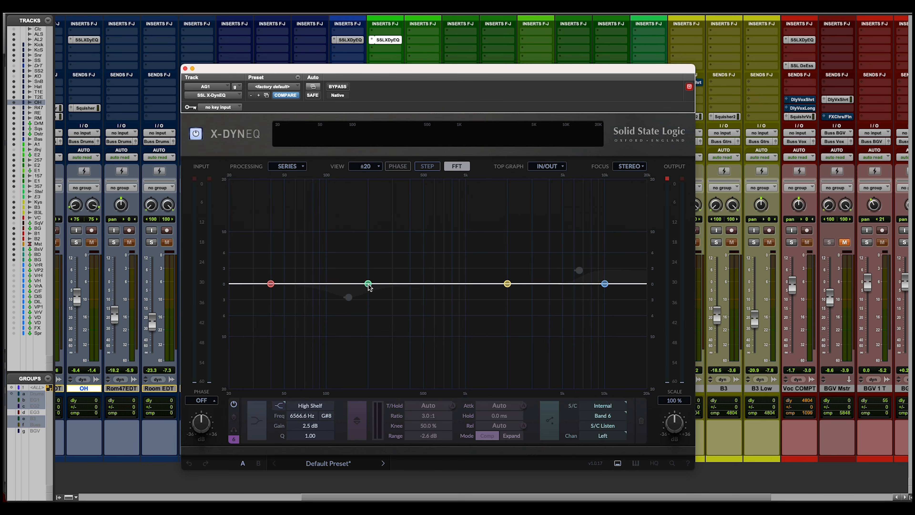
key(space)
mouse_move(368, 284)
mouse_down()
mouse_move(405, 267)
mouse_move(394, 239)
mouse_move(371, 239)
mouse_move(370, 293)
mouse_up()
key(space)
Step: Change AG1's red band to a 24 dB per octave high-pass filter and move its cutoff to about 109.3 Hz
click(270, 284)
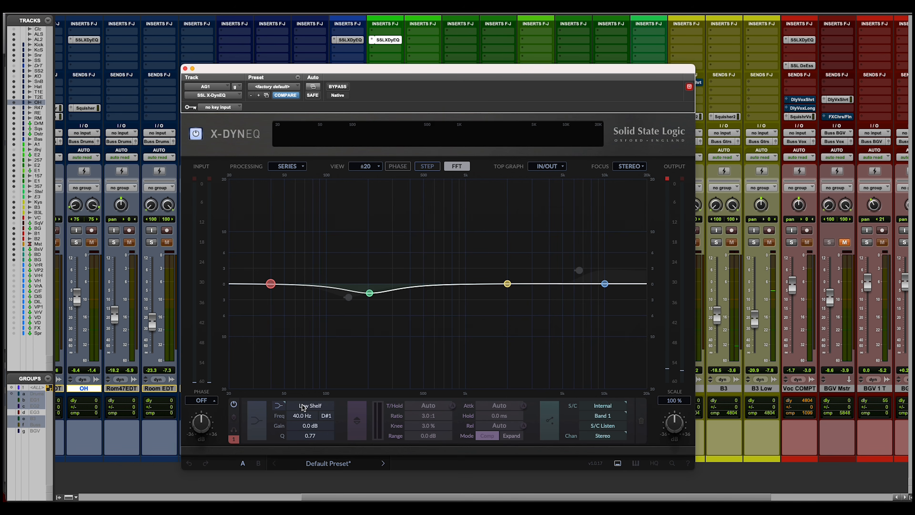
click(282, 405)
click(279, 397)
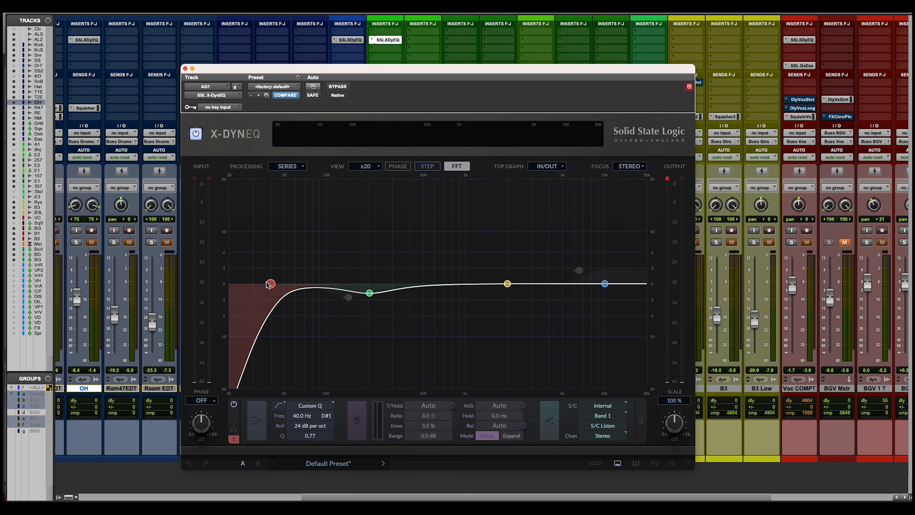
drag(272, 285, 334, 283)
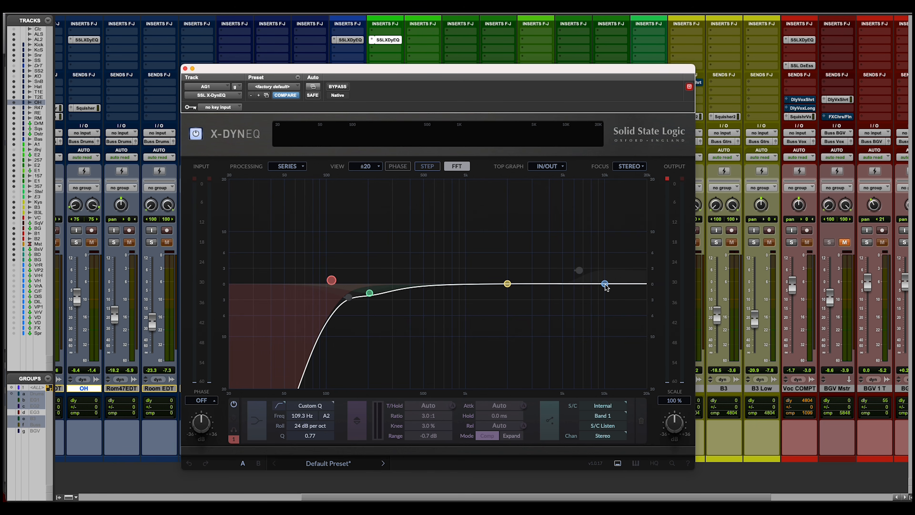
Step: Boost AG1's blue high shelf by about 3.6 dB at 8947.4 Hz during playback and close the equalizer
key(space)
drag(605, 286, 598, 265)
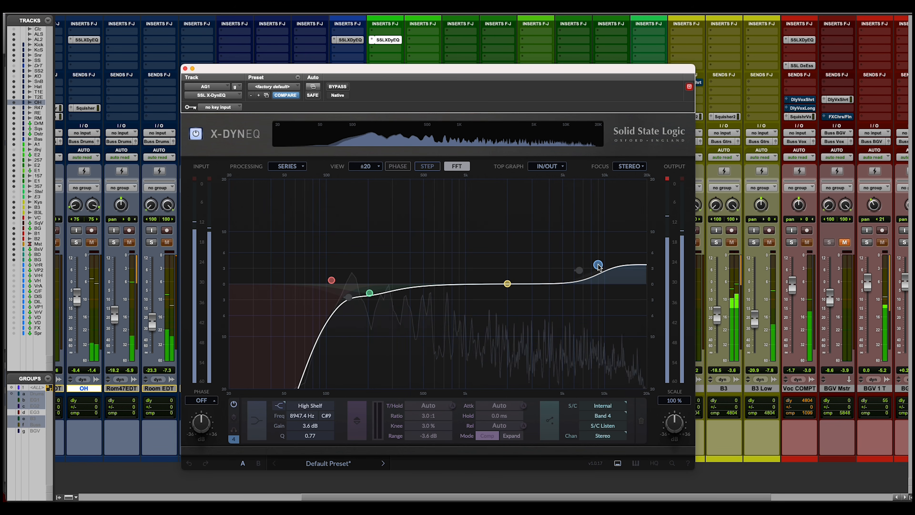
key(space)
click(185, 68)
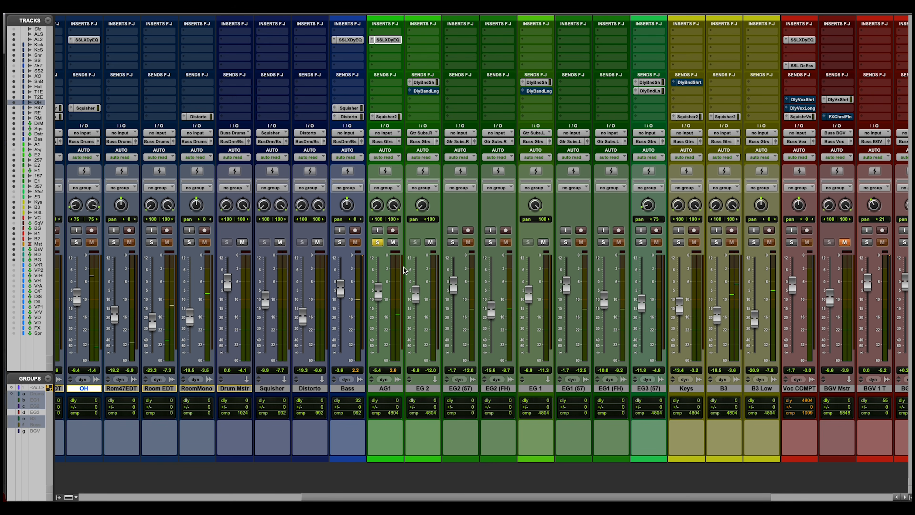
Step: Play the mix and raise the AG1 fader to about -3.3 dB
click(806, 241)
key(space)
drag(372, 290, 380, 289)
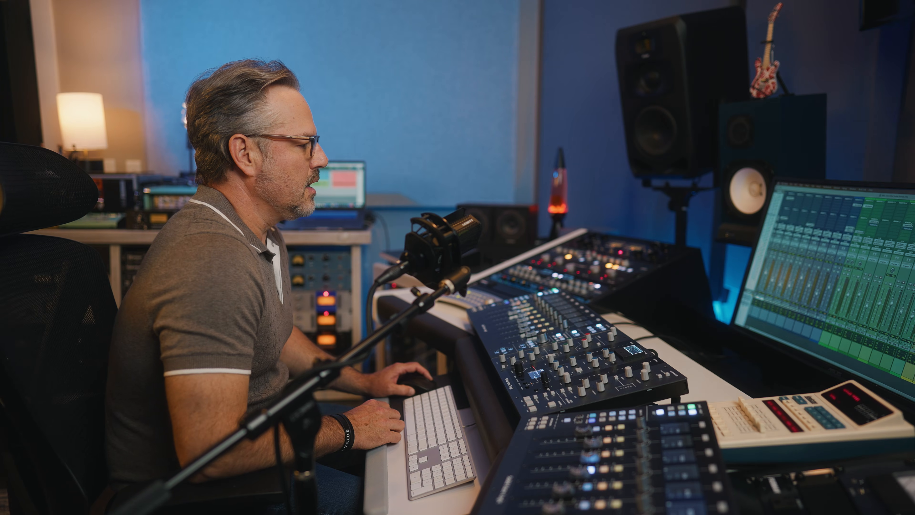
Step: Place the playback start on the OH track at about bar 44 in the timeline, start playback and return to the mixer
key(super+=)
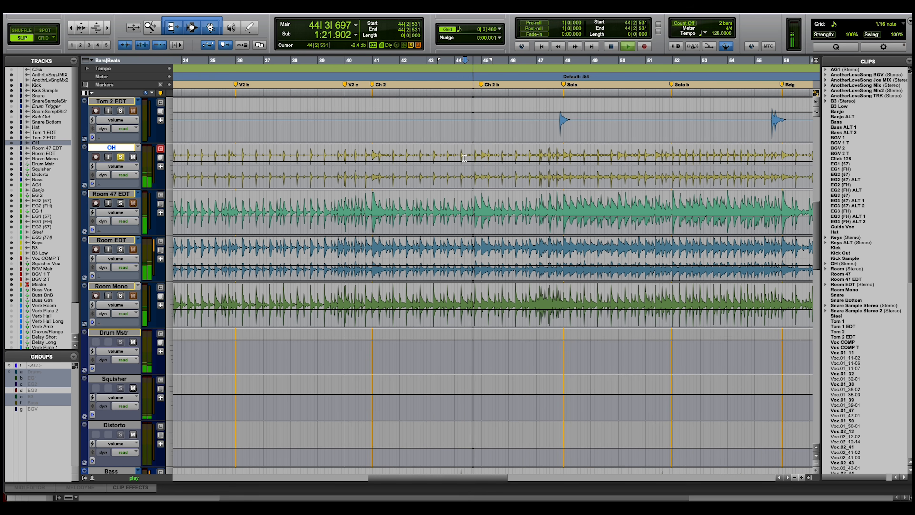
key(space)
click(456, 158)
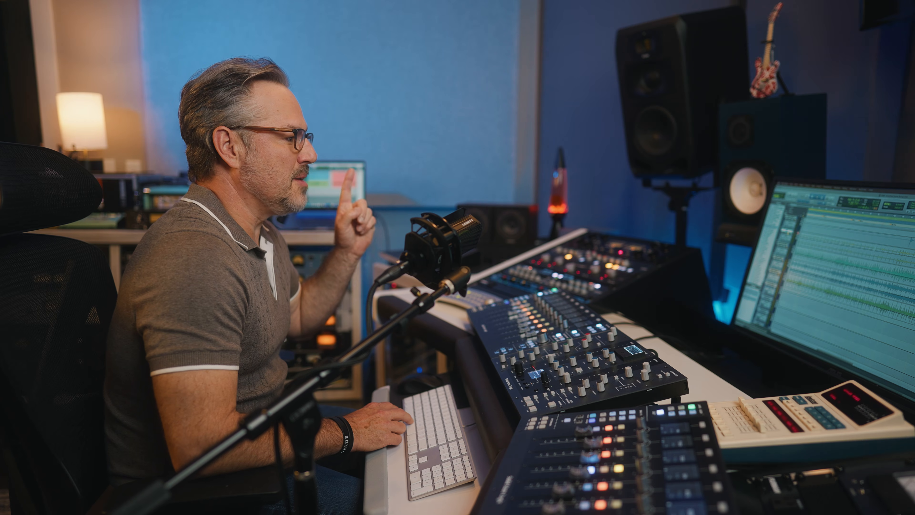
key(space)
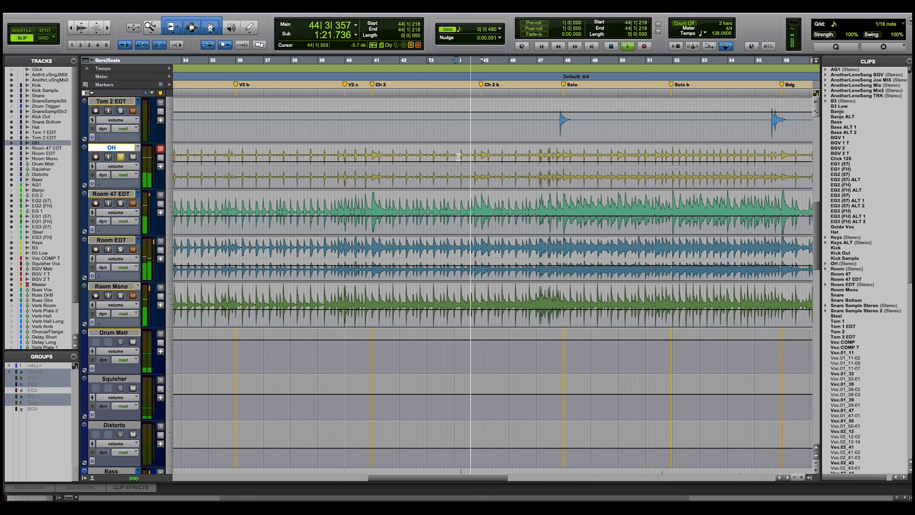
key(super+equal)
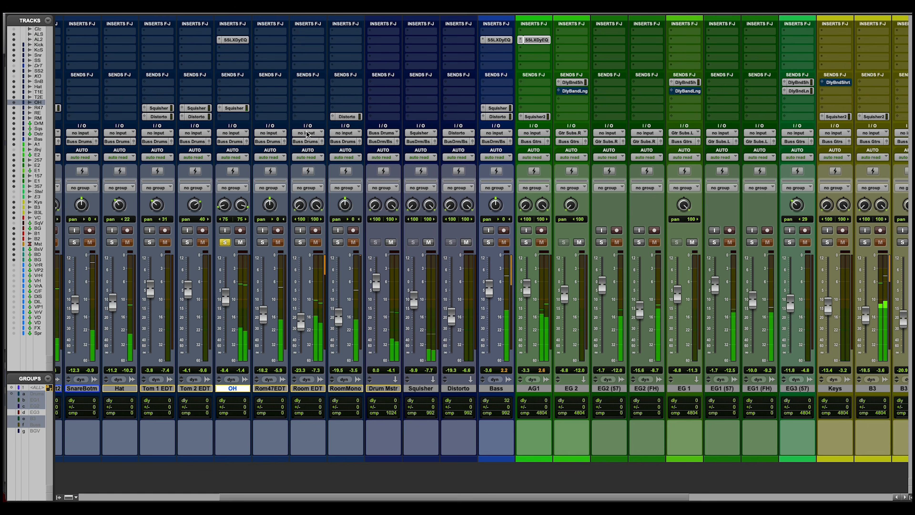
Step: Open the X-DynEQ on the OH track, move its window clear of the OH channel and set its focus to Left
click(232, 40)
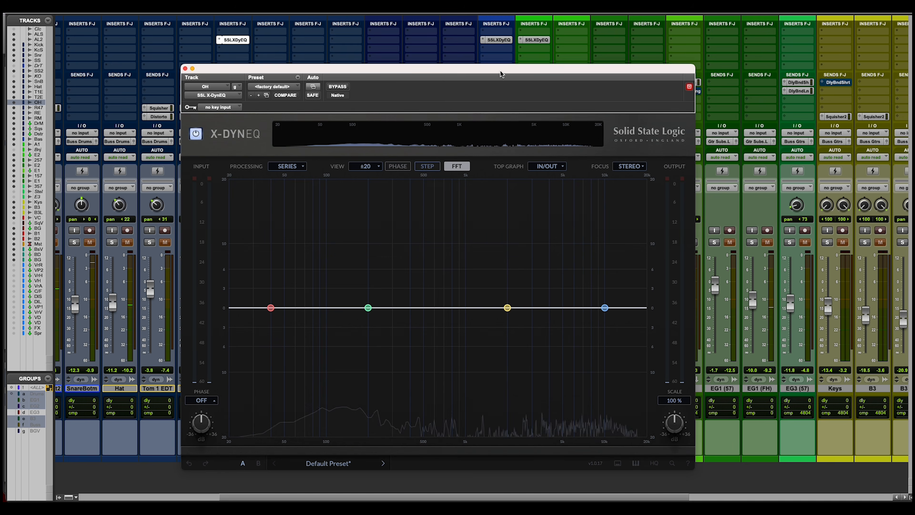
drag(500, 70, 569, 46)
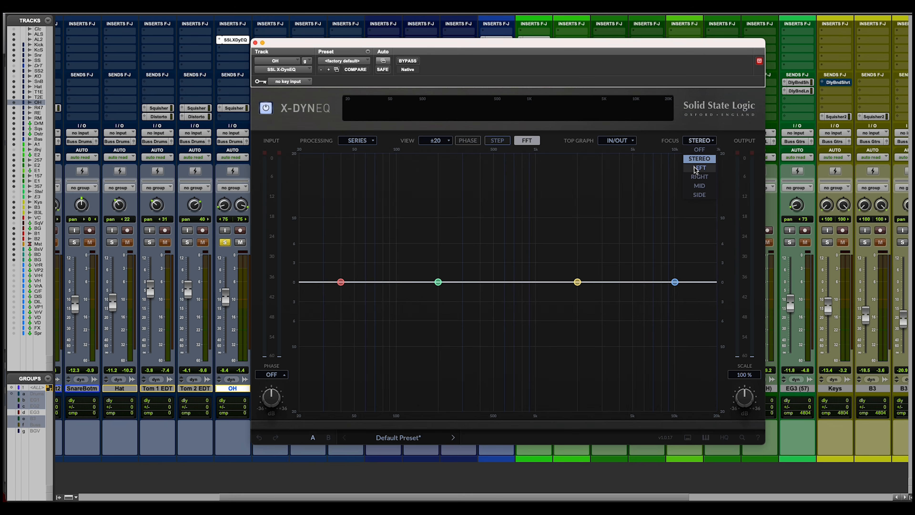
click(695, 169)
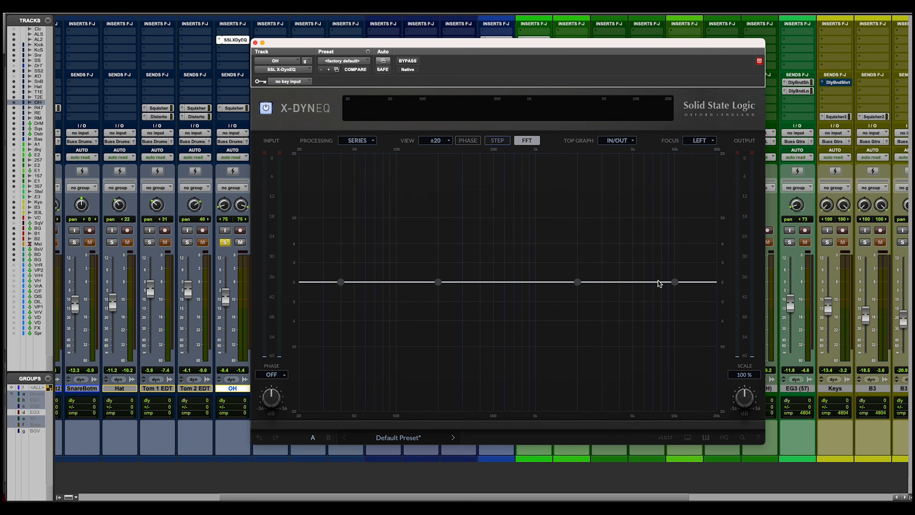
Step: Add a left-channel bell to OH with about 5.4 dB of boost at 7265.5 Hz and a Q of 0.70, auditioning it during playback
double_click(658, 281)
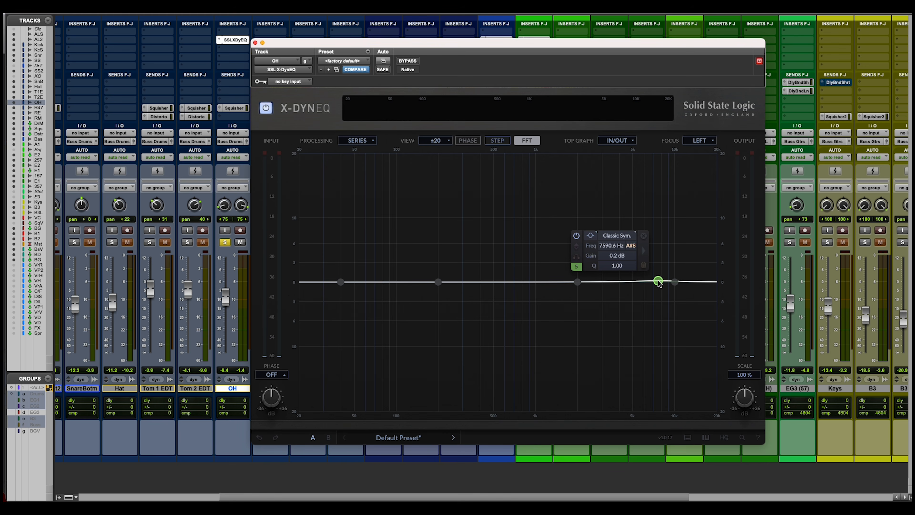
drag(658, 282, 657, 253)
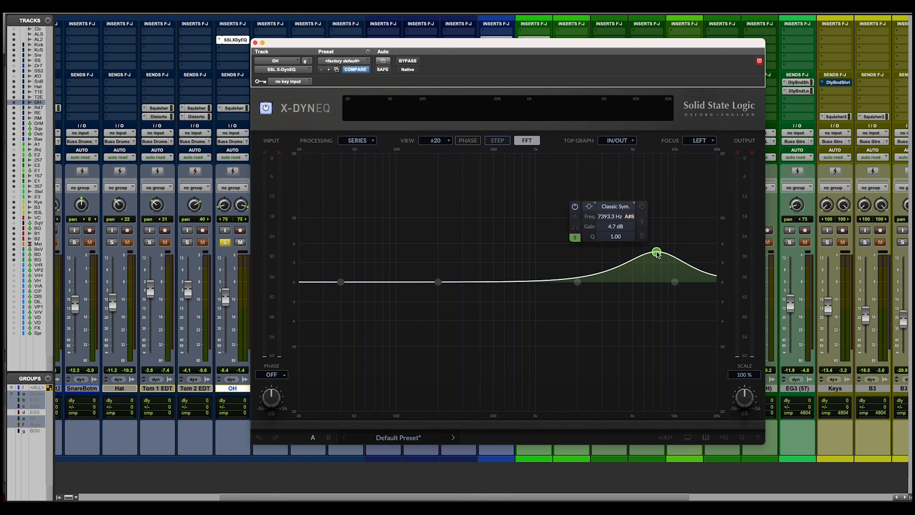
key(space)
mouse_move(655, 254)
mouse_down()
mouse_move(653, 240)
mouse_move(638, 236)
mouse_move(664, 236)
mouse_move(607, 230)
mouse_move(653, 250)
mouse_up()
key(space)
key(space)
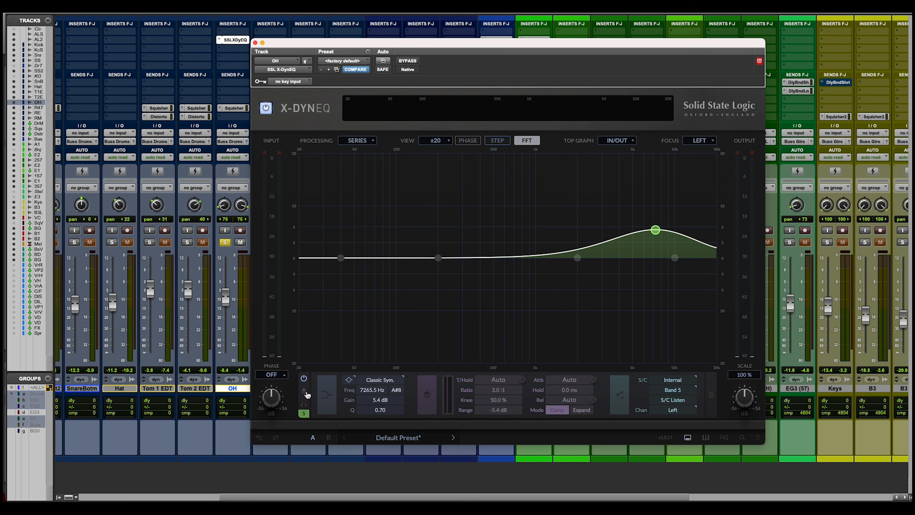
Step: Reset the OH bell's gain to 0.0 dB and enable its dynamics in Comp mode with a -3.1 dB range and -16.2 dB threshold
alt+click(378, 400)
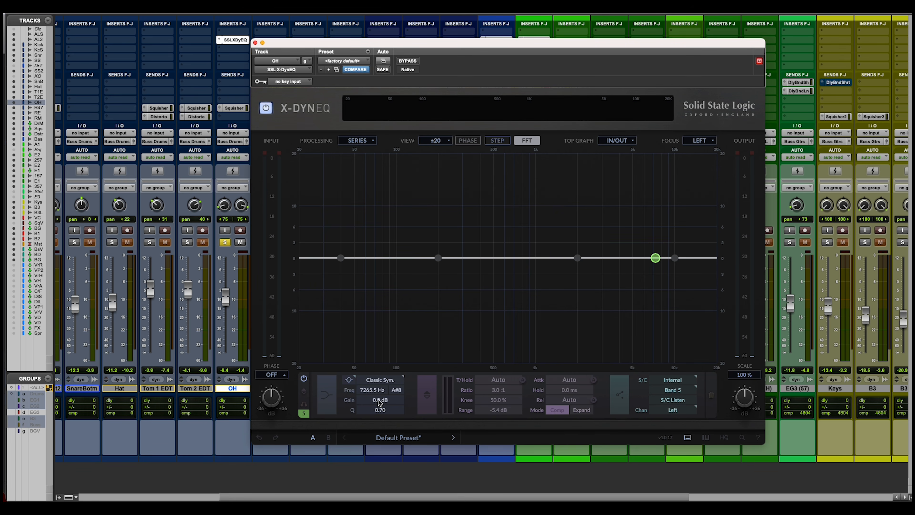
click(303, 393)
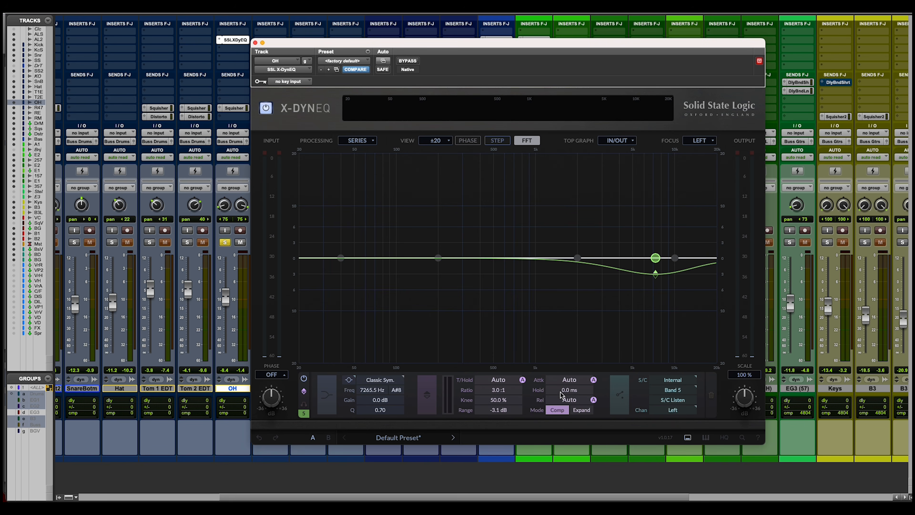
key(space)
key(space)
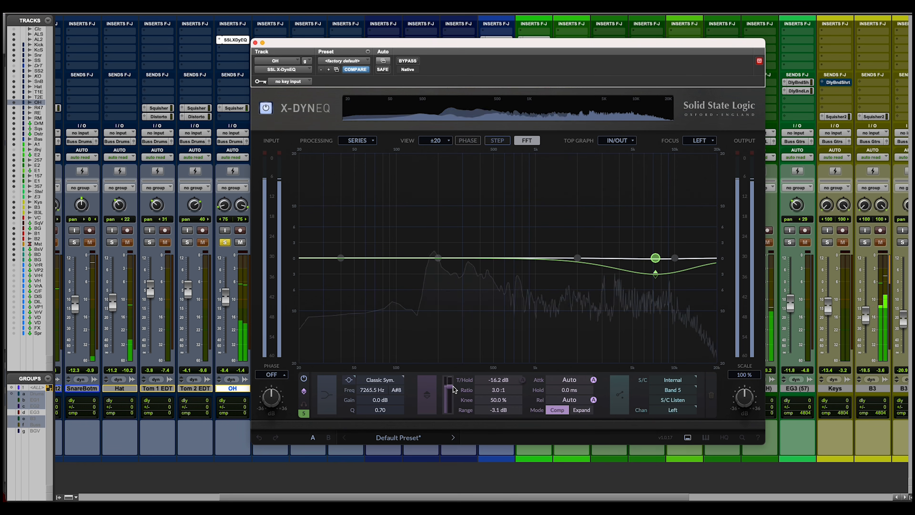
Step: Set the OH left-channel dynamic band's threshold to -20.1 dB and its ratio to 5.5:1, auditioning with playback
key(space)
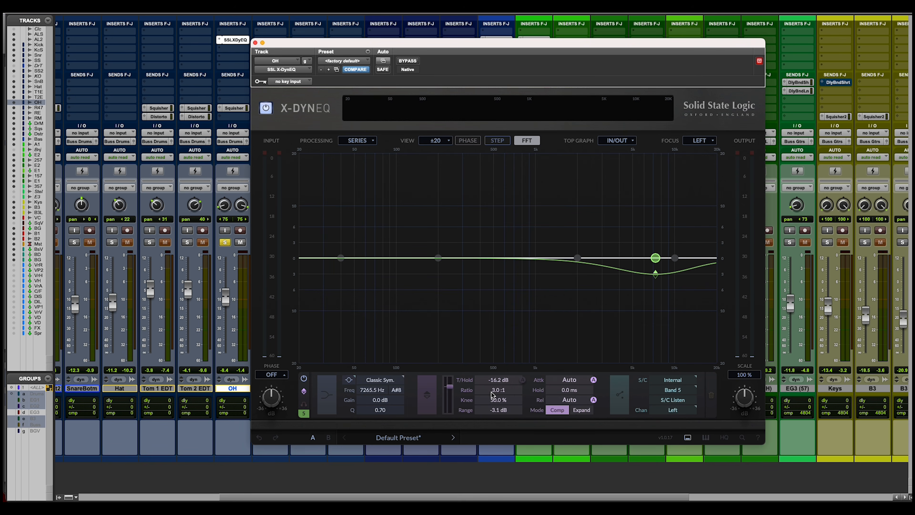
key(space)
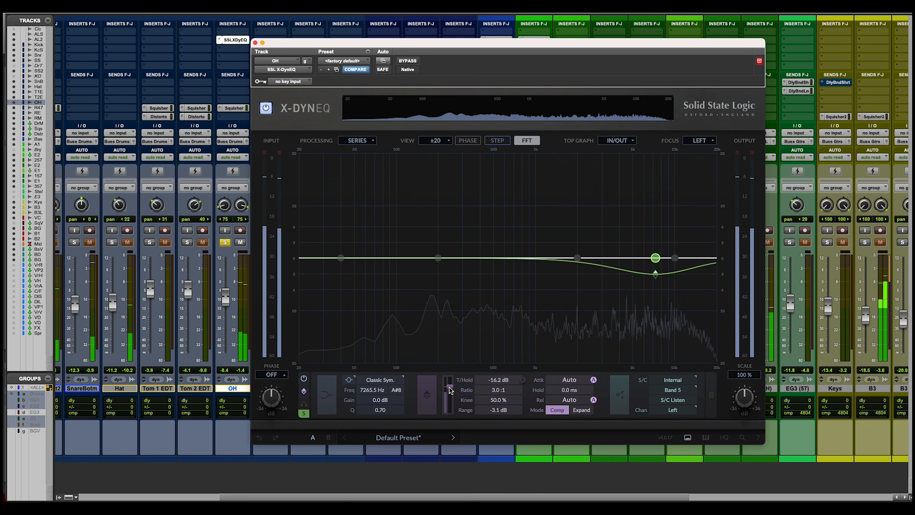
key(space)
drag(449, 387, 449, 388)
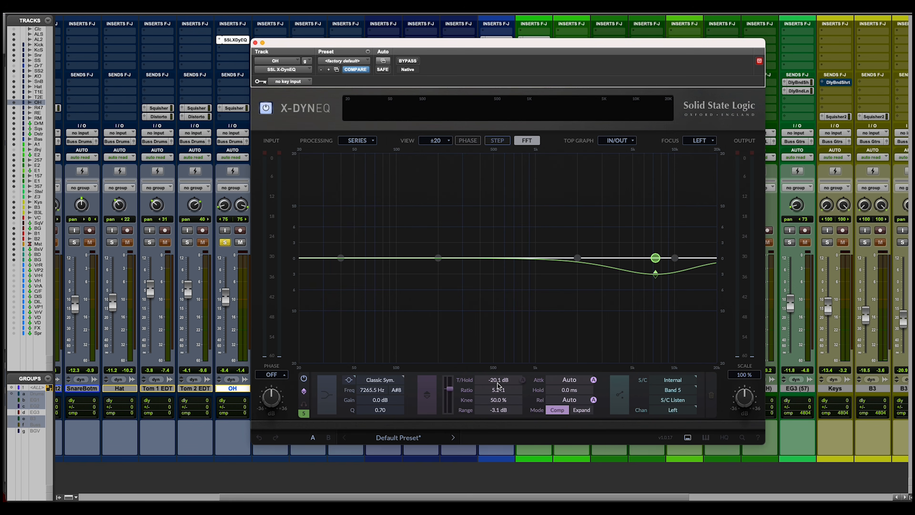
key(space)
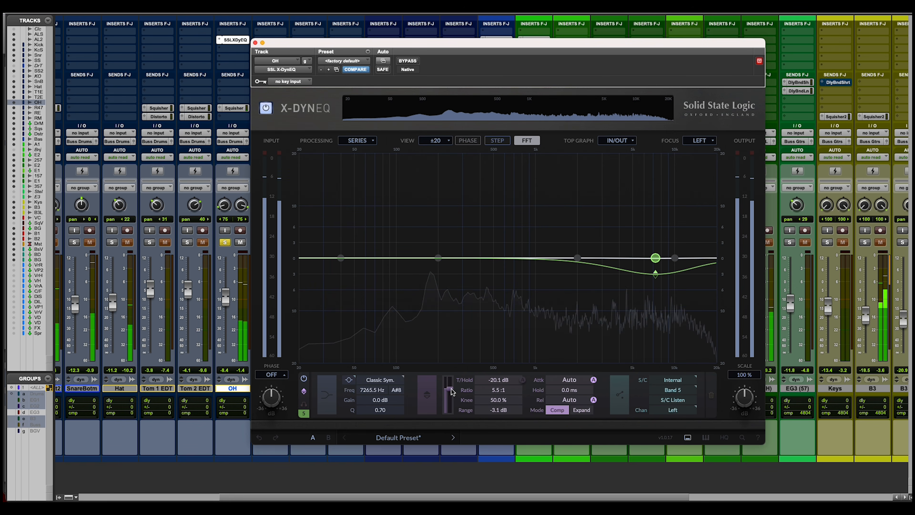
Step: Switch the OH focus to Stereo and cut band 2 by 1.3 dB at 471.0 Hz
click(700, 140)
key(space)
click(698, 158)
key(space)
drag(438, 258, 490, 265)
key(space)
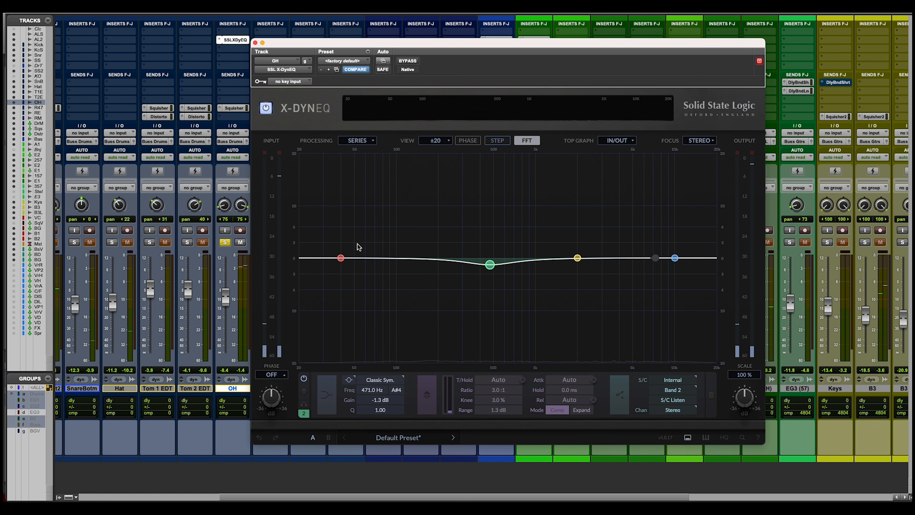
Step: Make OH band 1 a 24 dB-per-octave high-pass at 75.7 Hz and boost the high shelf 2.6 dB at 8896.6 Hz
click(340, 258)
click(348, 380)
click(348, 367)
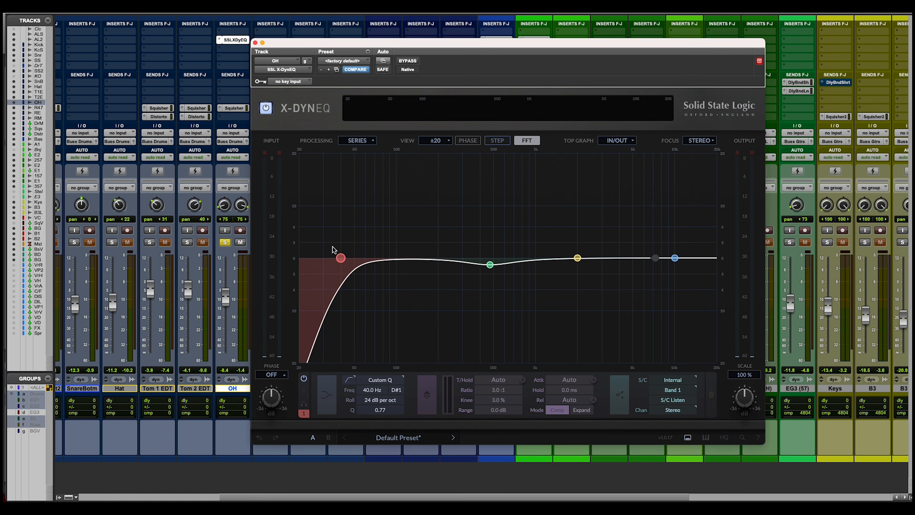
drag(341, 258, 379, 256)
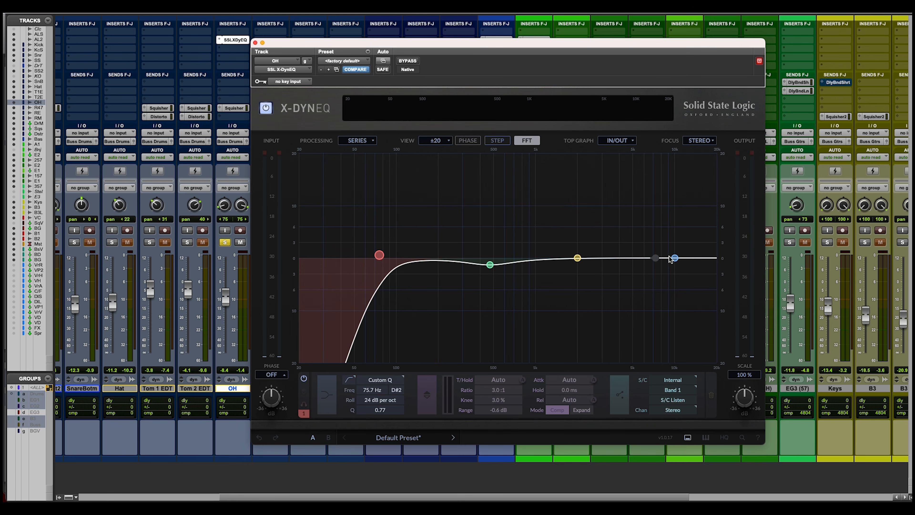
drag(675, 257, 667, 244)
key(space)
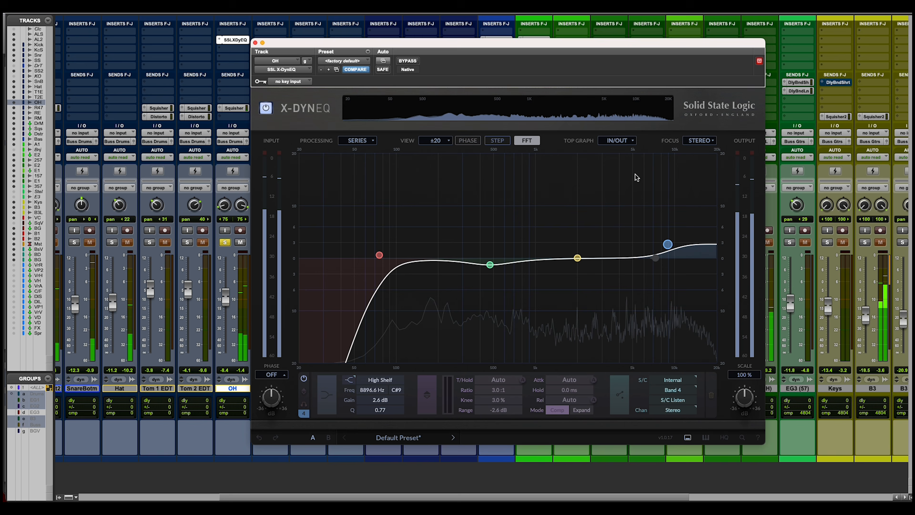
Step: Take the OH track out of solo and reopen its X-DynEQ to choose another focus option
click(255, 43)
click(225, 242)
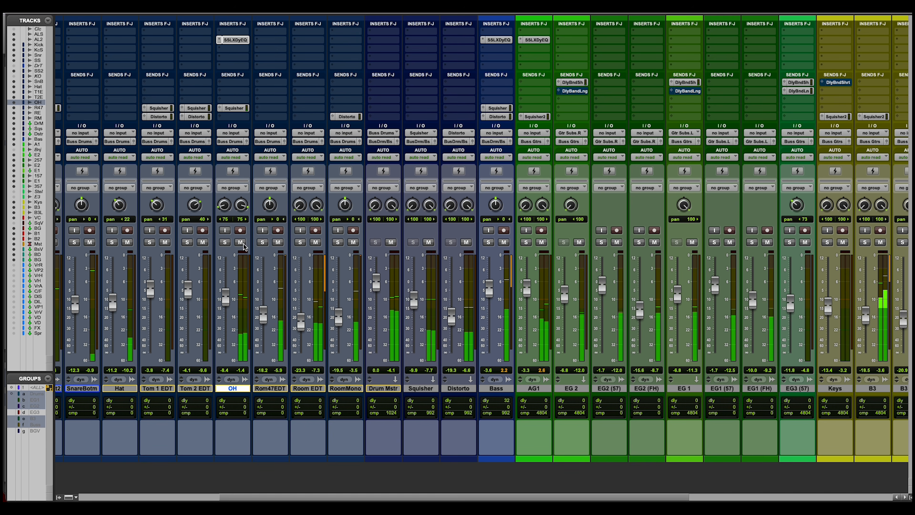
click(228, 41)
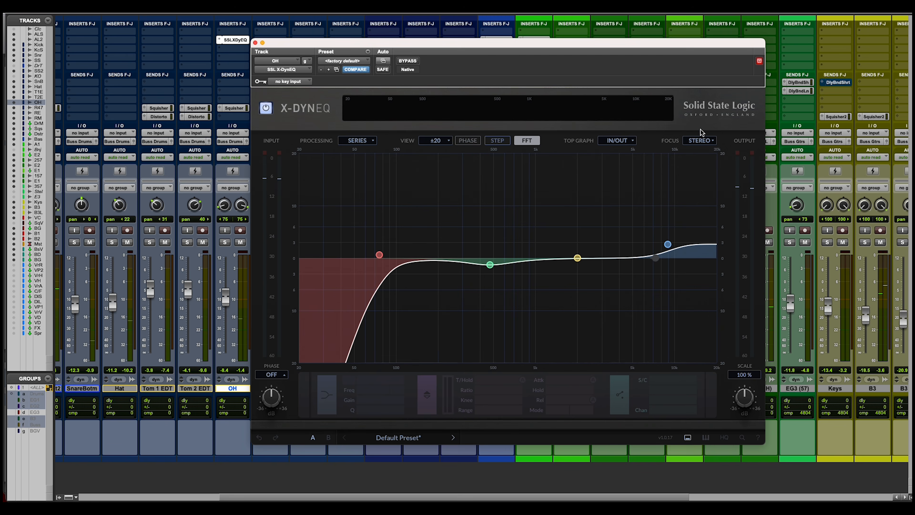
click(698, 168)
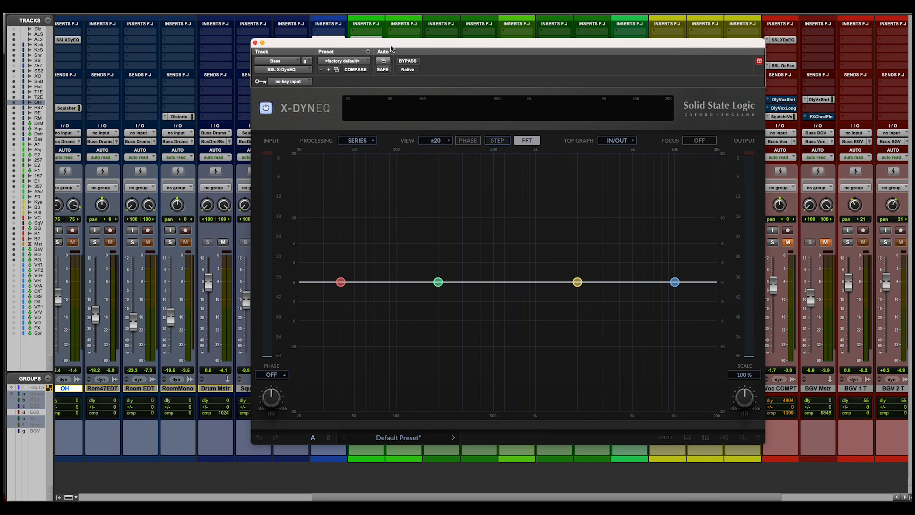
Step: Move the Bass X-DynEQ window clear of its channel and boost band 2 by 5.3 dB at 157.1 Hz
drag(391, 48, 478, 39)
drag(419, 38, 434, 25)
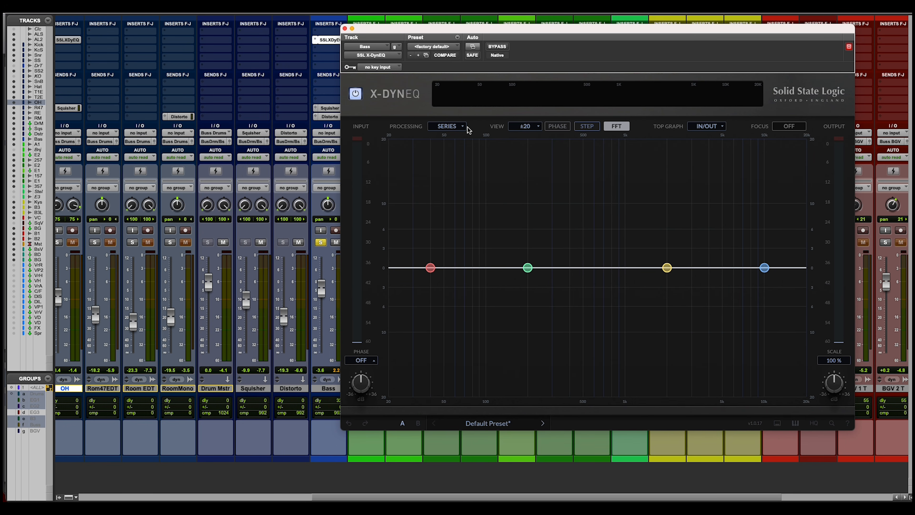
drag(527, 267, 513, 234)
key(space)
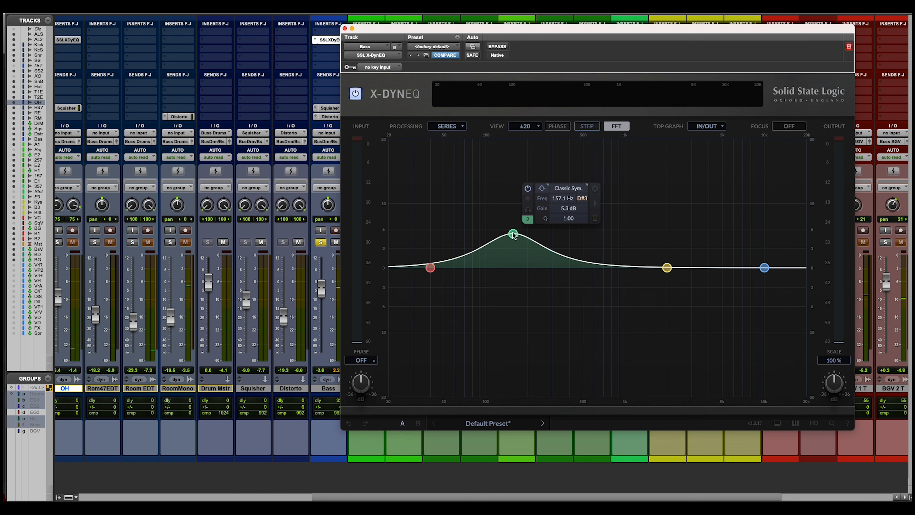
Step: Show the full band controls and set Bass band 2 to a dynamic -4.0 dB cut at 152.9 Hz
drag(513, 234, 511, 267)
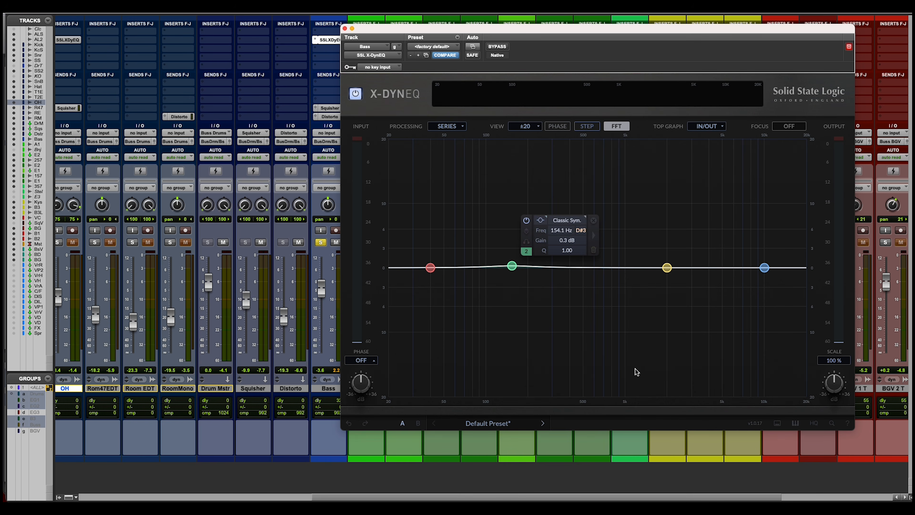
click(777, 423)
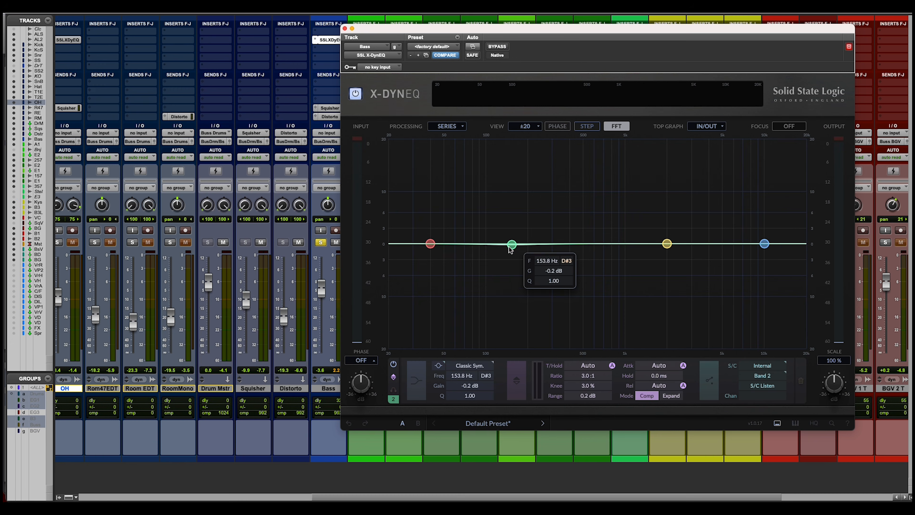
drag(509, 249, 510, 269)
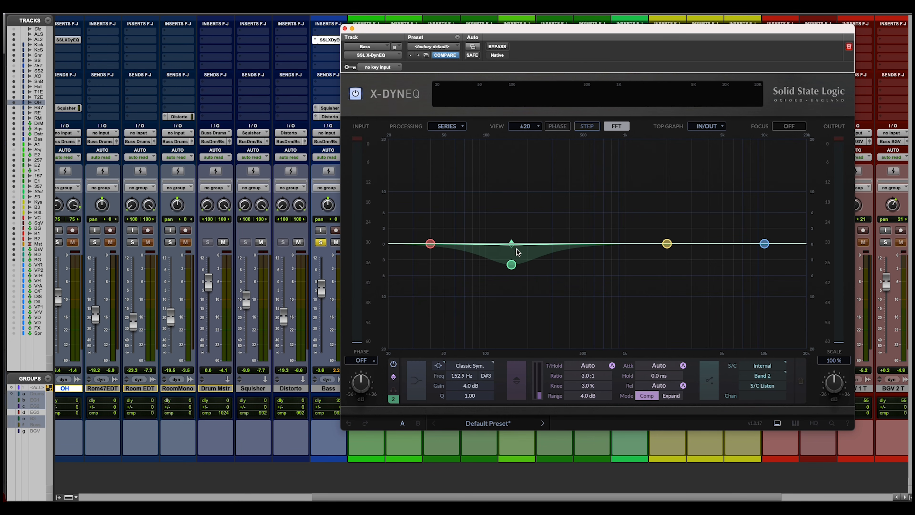
Step: Set Bass band 2's threshold manually to -18.3 dB and compare the sound with the plug-in bypassed and active
key(space)
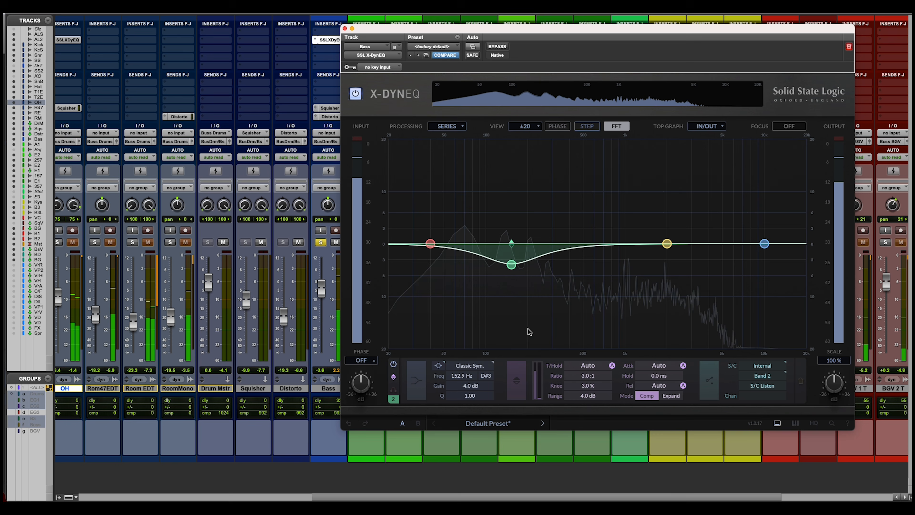
key(space)
click(611, 366)
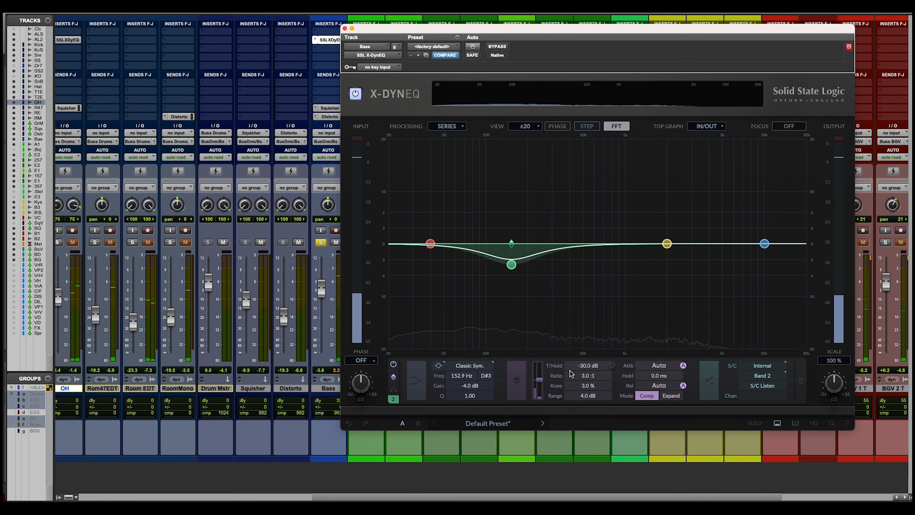
key(space)
drag(539, 384, 541, 377)
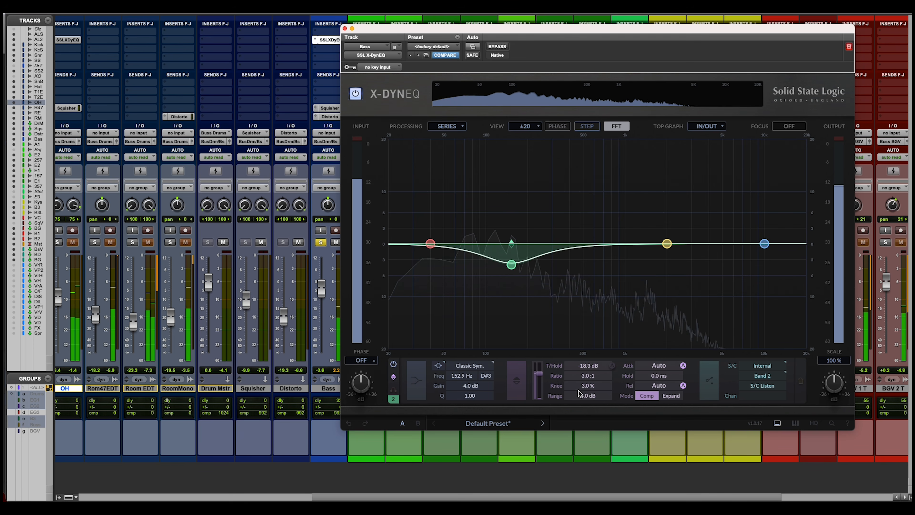
click(497, 47)
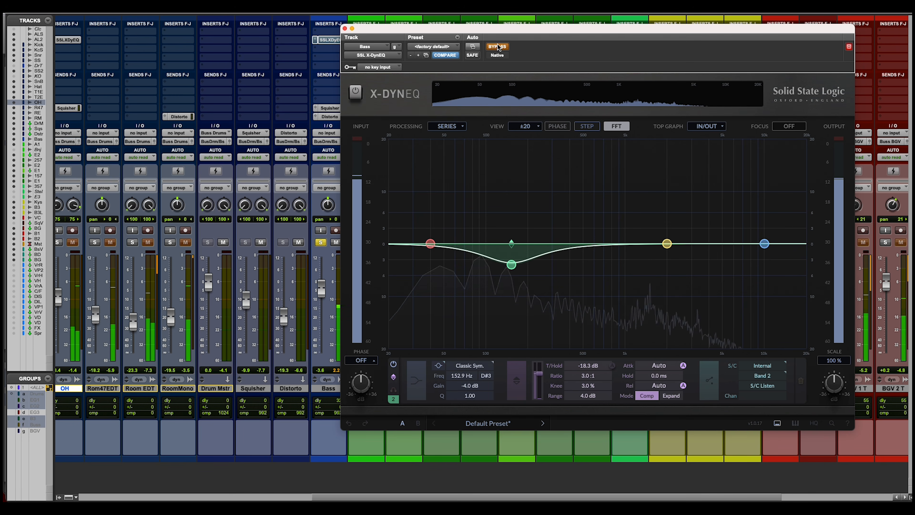
click(497, 46)
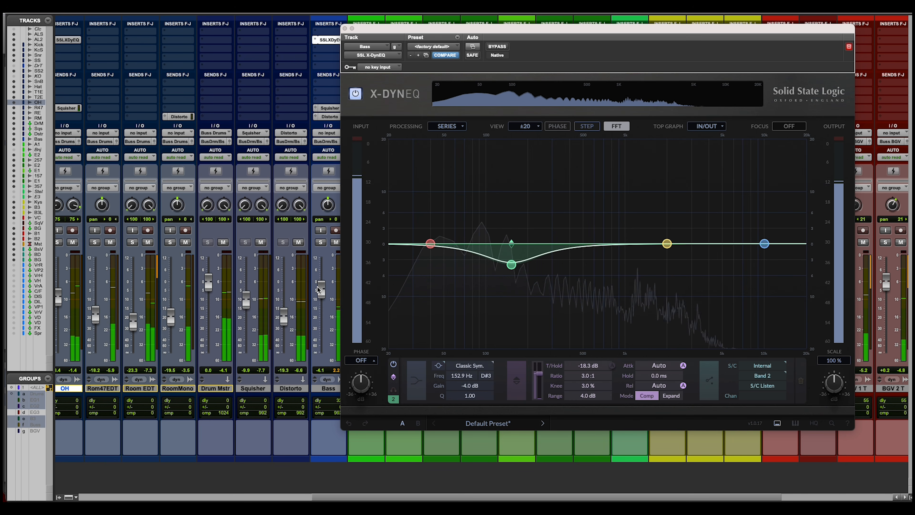
Step: Reduce Bass band 2's cut to -3.4 dB at 152.0 Hz and solo the Bass track
key(space)
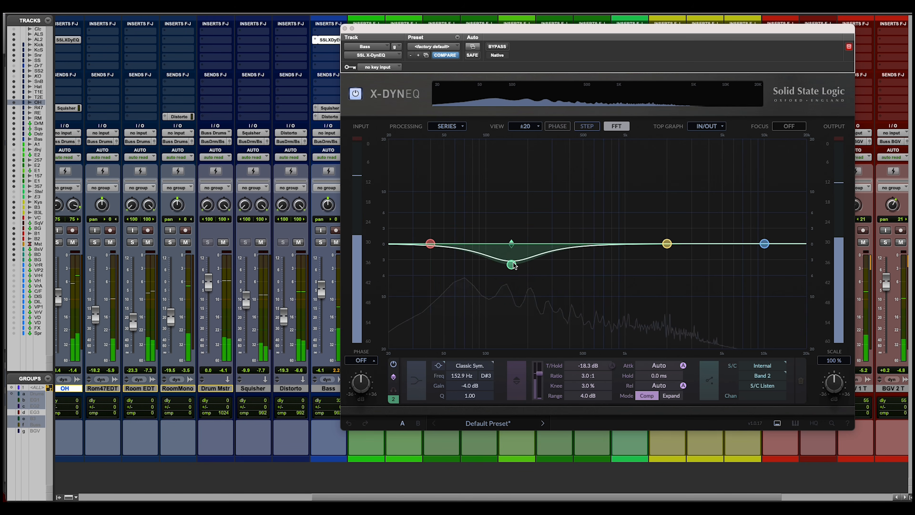
drag(511, 265, 511, 262)
click(318, 244)
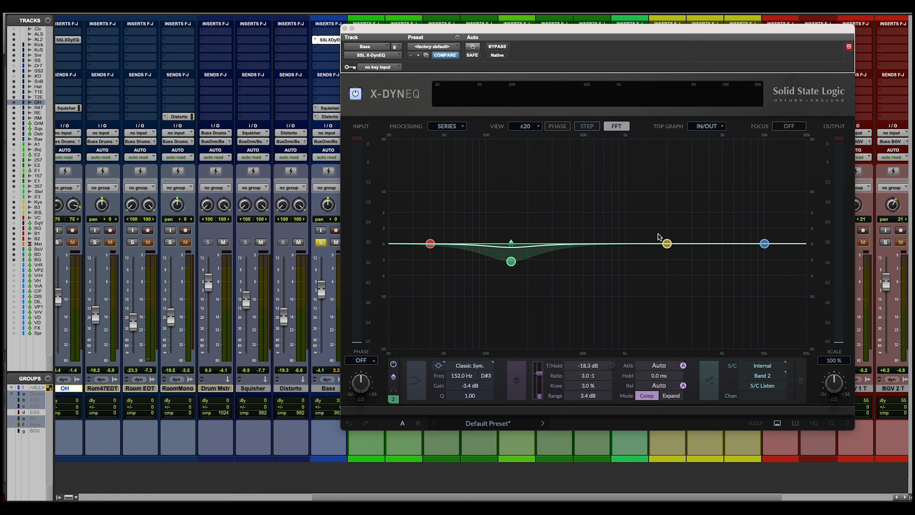
Step: Boost Bass band 3 by about 6.9 dB near 2 kHz and enable its dynamics in Expand mode
drag(667, 244, 665, 215)
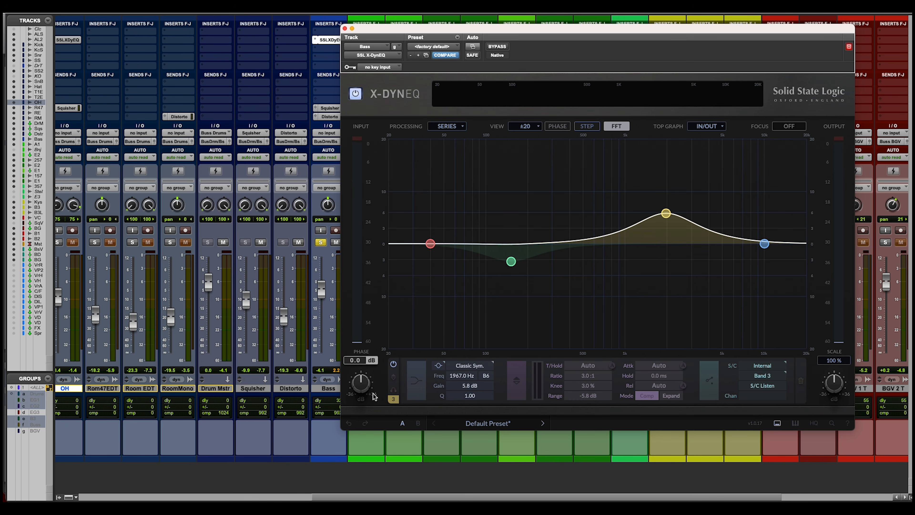
click(394, 377)
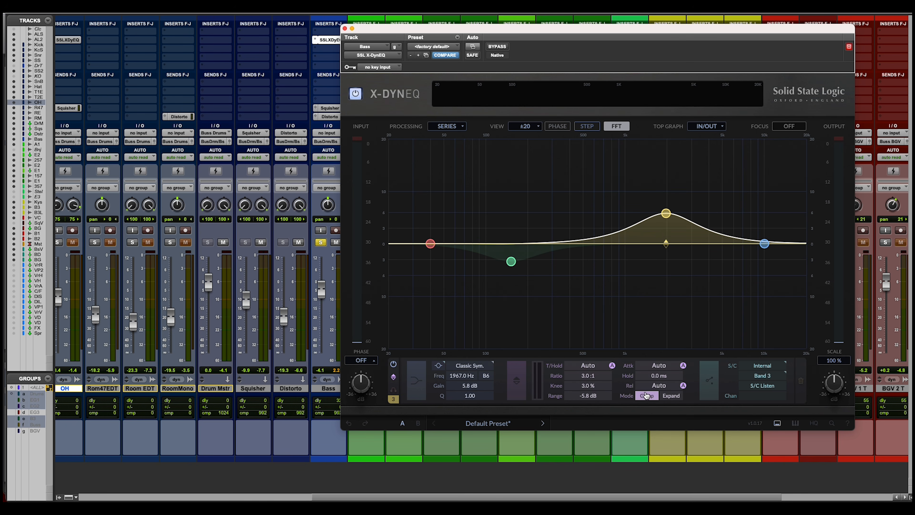
click(668, 396)
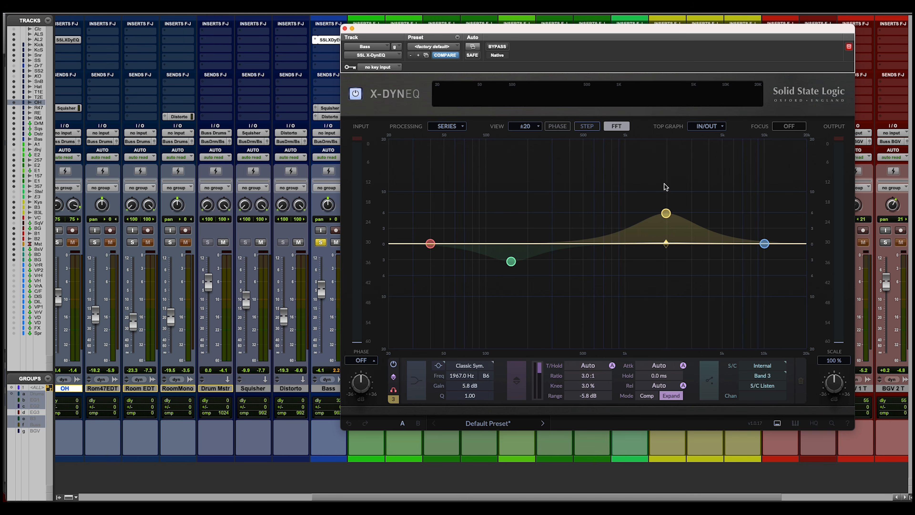
drag(665, 213, 666, 207)
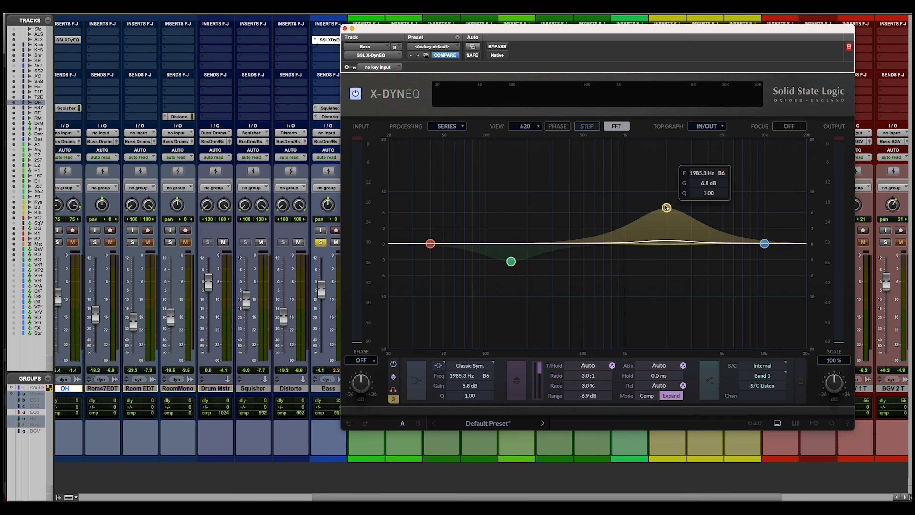
Step: Change Bass band 3's shape to Proport. 3 and move it to 2534.5 Hz with 4.9 dB of gain
click(470, 365)
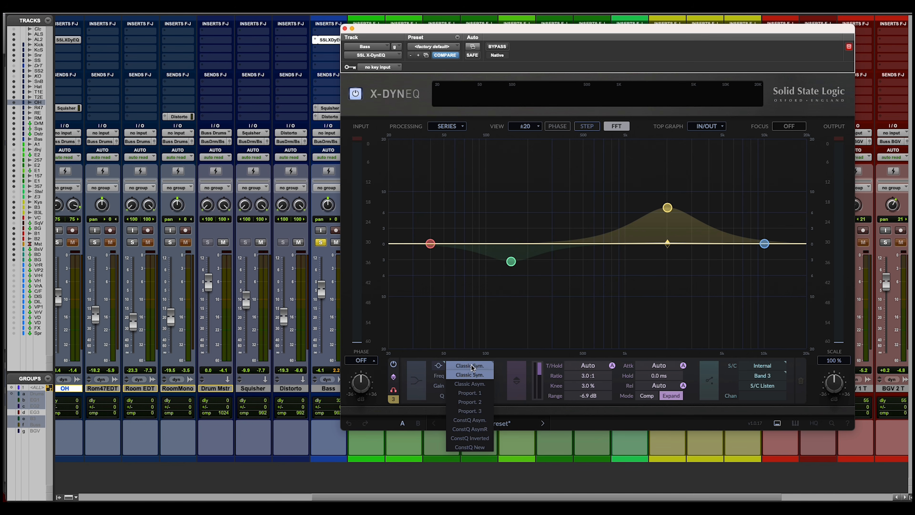
click(460, 412)
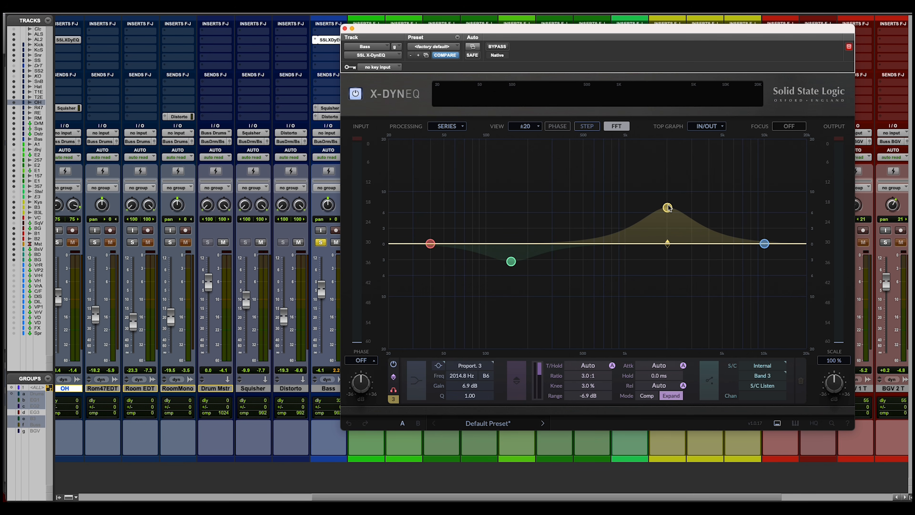
key(space)
mouse_move(667, 207)
mouse_down()
mouse_move(715, 198)
mouse_move(677, 195)
mouse_move(688, 198)
mouse_move(681, 218)
mouse_up()
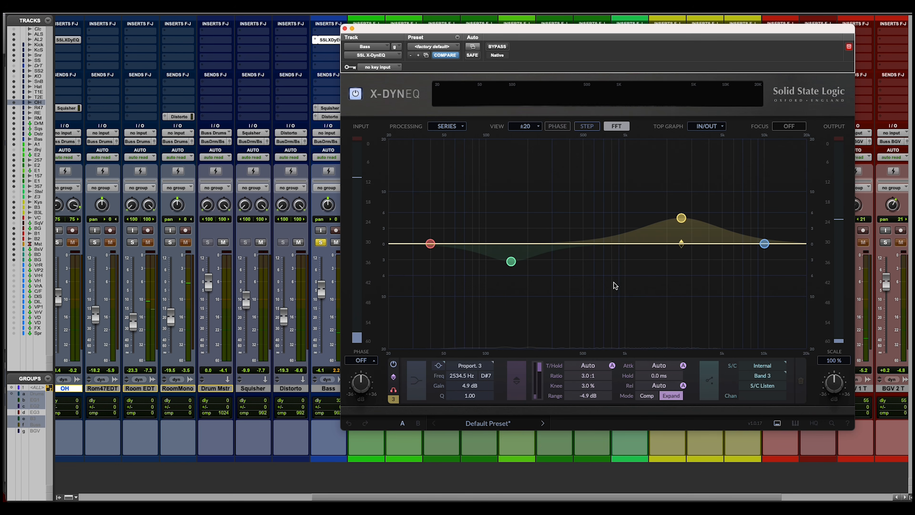
Step: Set Bass band 3's threshold to -29.2 dB and its attack to 0.5 ms, auditioning with playback
key(space)
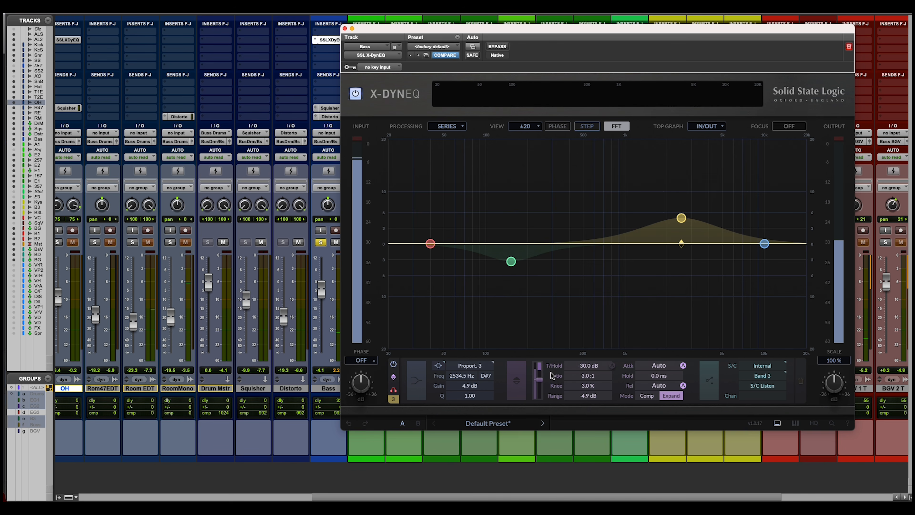
drag(542, 378, 541, 377)
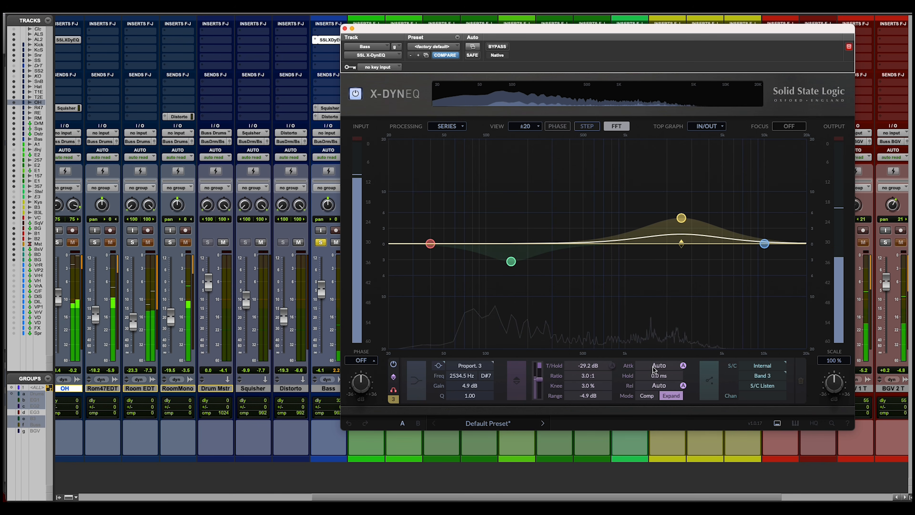
key(space)
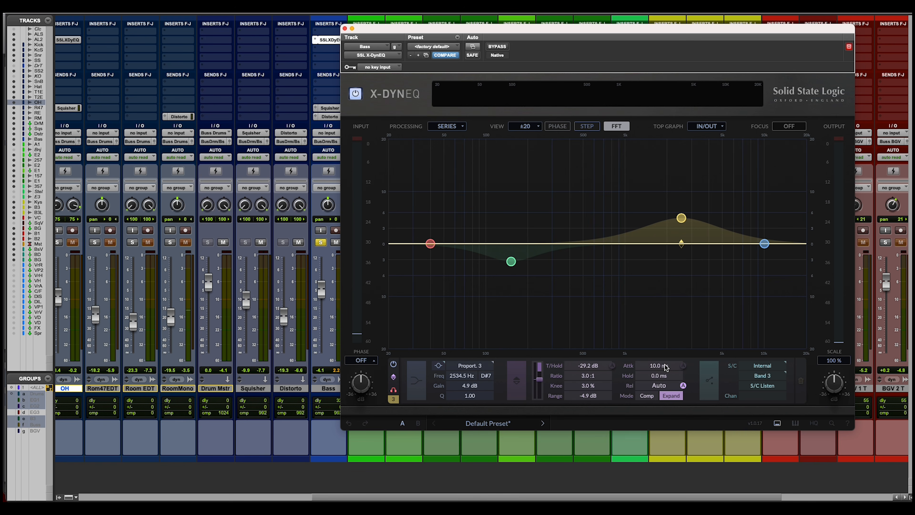
key(space)
drag(665, 365, 665, 375)
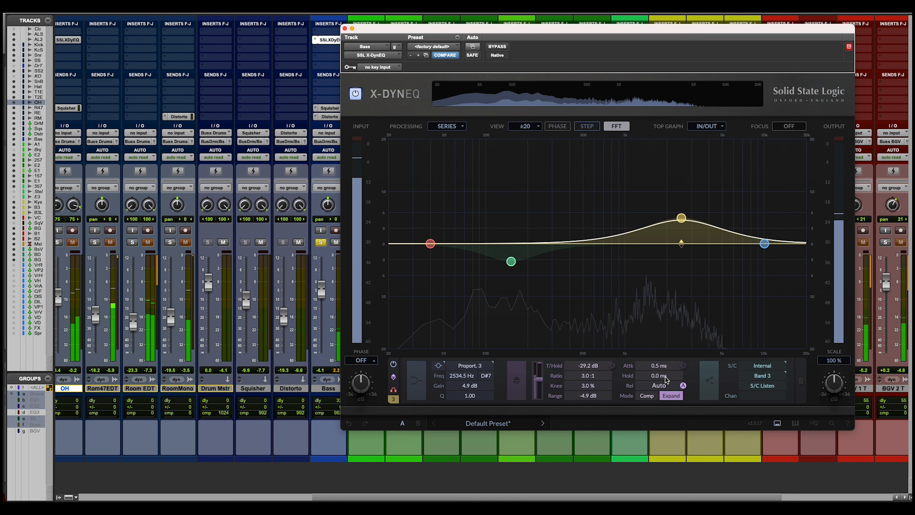
key(space)
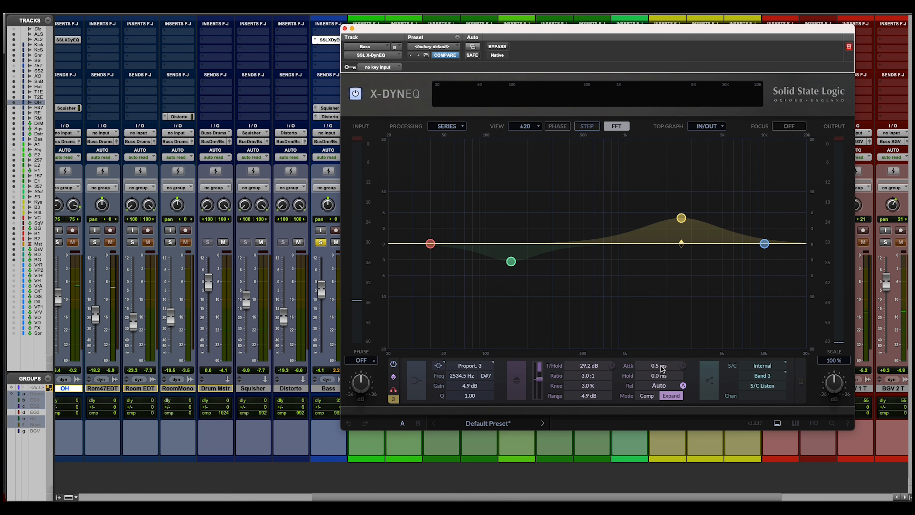
Step: Audition the Bass EQ with playback and trim band 3 to 4.7 dB at 2539.2 Hz
key(space)
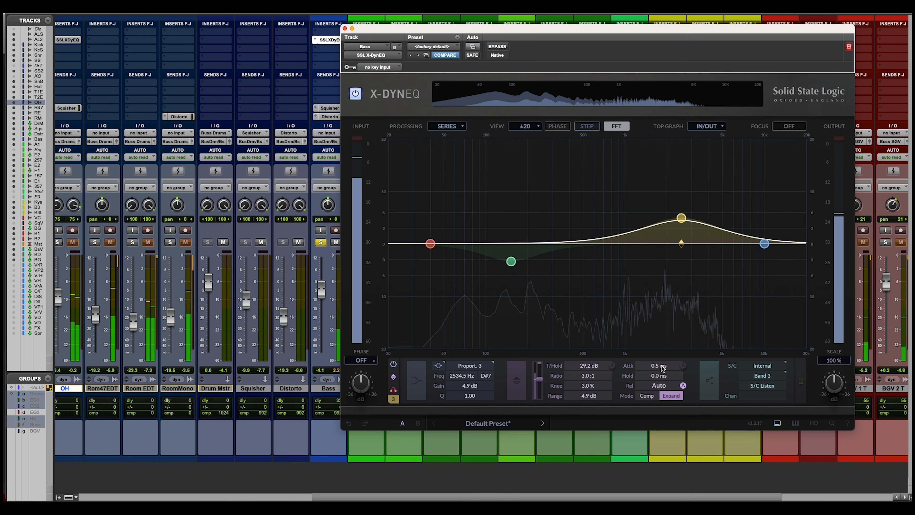
key(space)
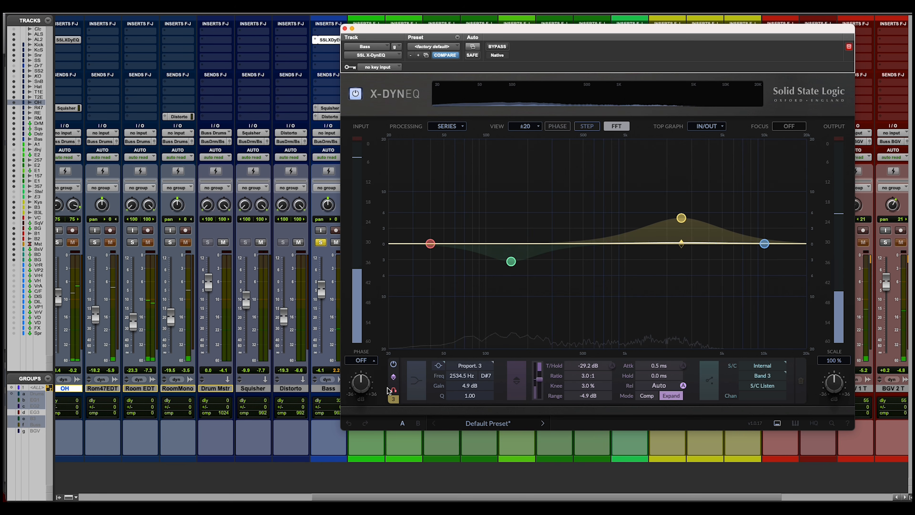
key(space)
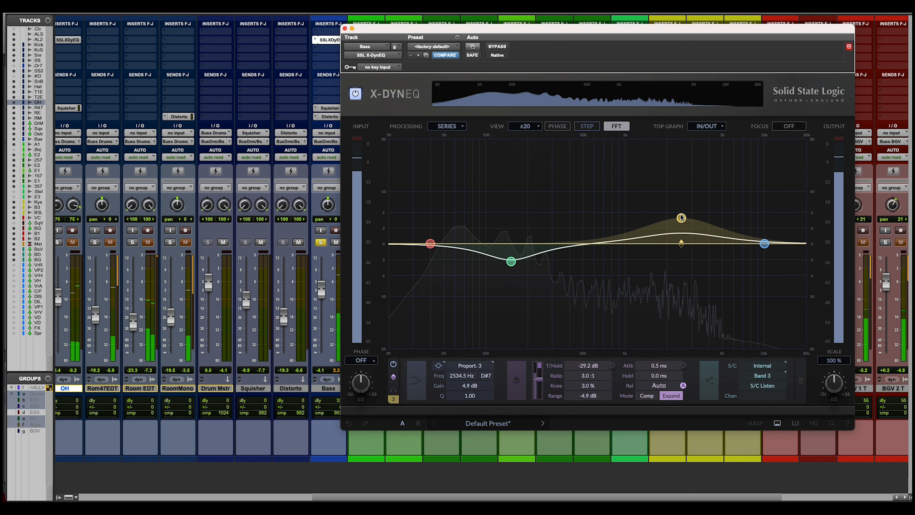
drag(680, 218, 681, 218)
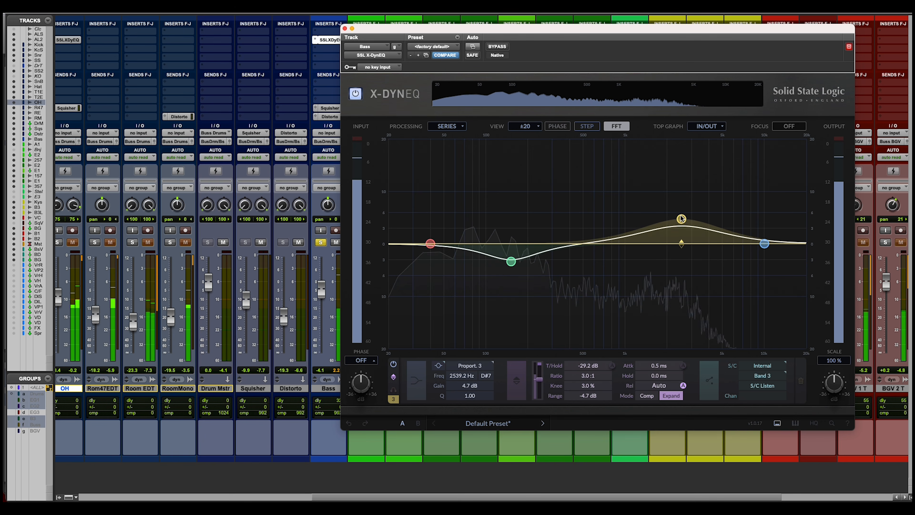
Step: Compare the Bass EQ with its bypassed sound and raise band 3 to 6.1 dB at 2510.3 Hz
click(497, 46)
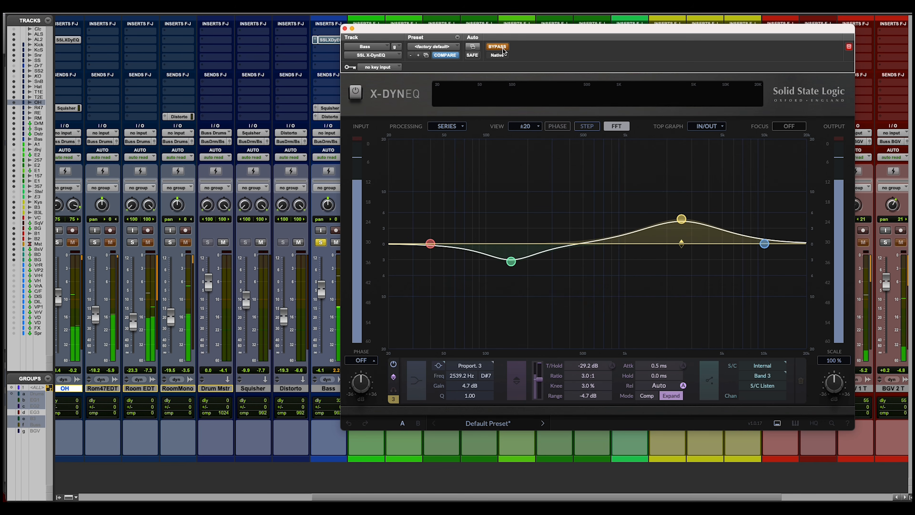
click(498, 49)
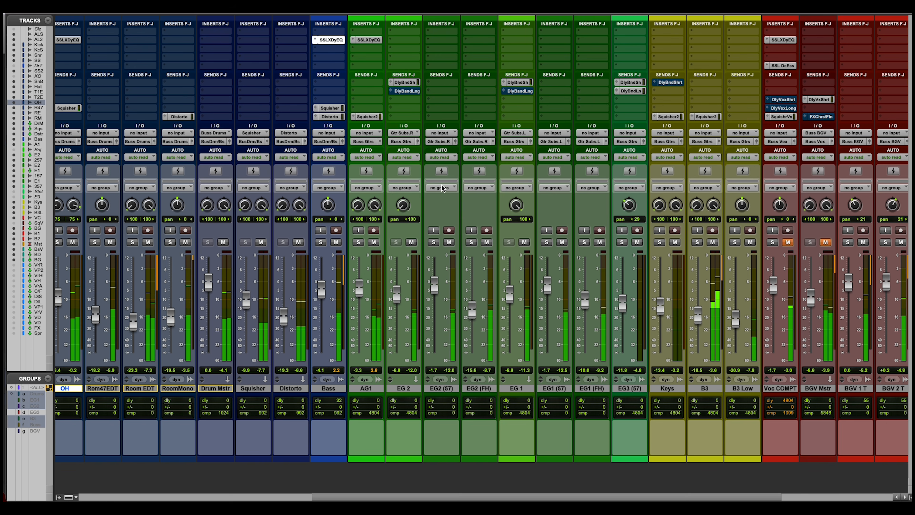
click(331, 40)
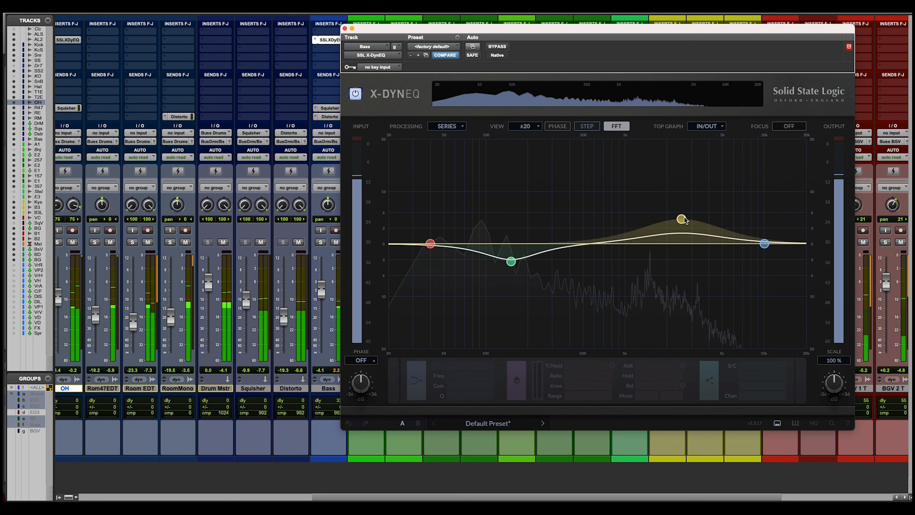
drag(678, 224, 683, 213)
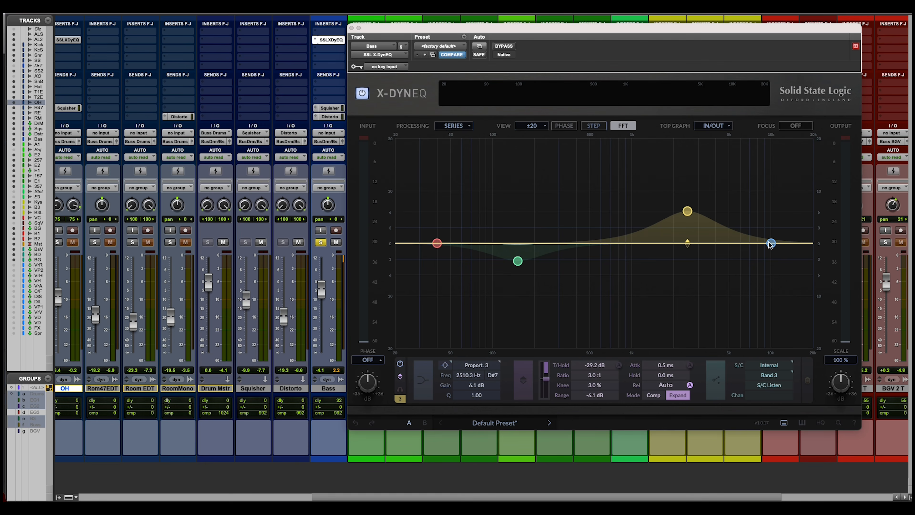
Step: Add a Classic Sym. band 5 on Bass near 2579 Hz with about 3.4 dB of gain, and lower the Bass fader to -4.6 dB
click(627, 249)
drag(628, 249, 684, 218)
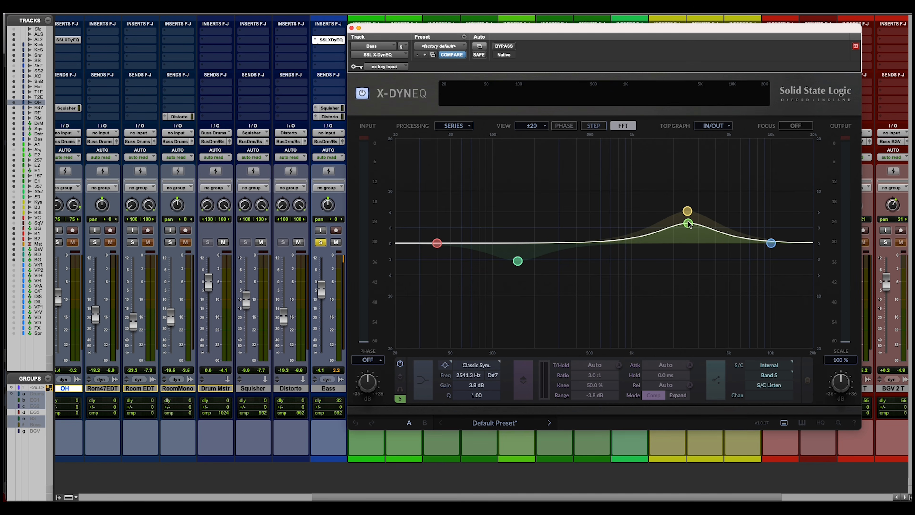
key(space)
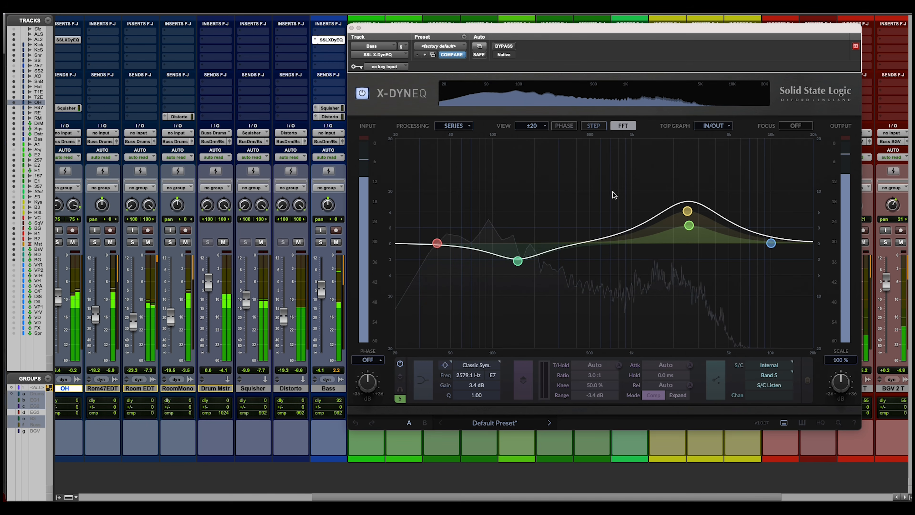
drag(322, 292, 321, 294)
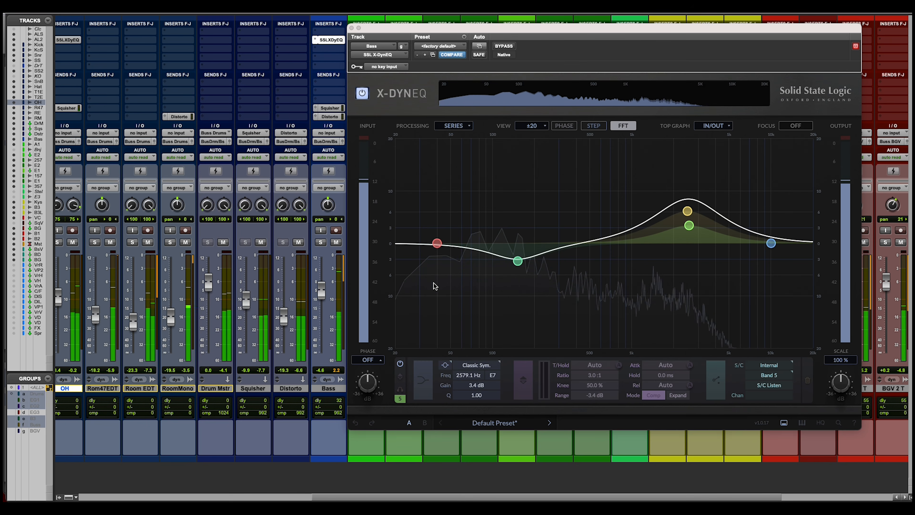
drag(688, 225, 688, 228)
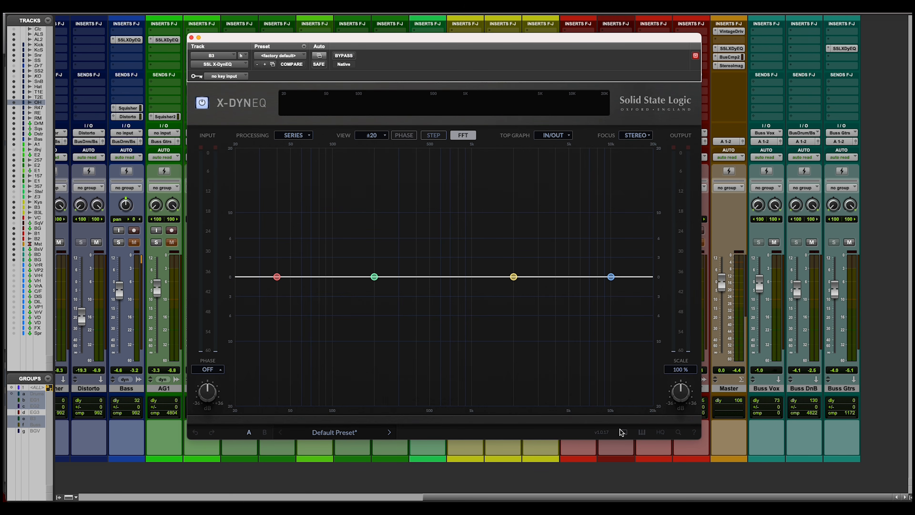
Step: Add band 5 to the B3 track's EQ with the Tilt shape and raise it near 1 kHz
double_click(451, 276)
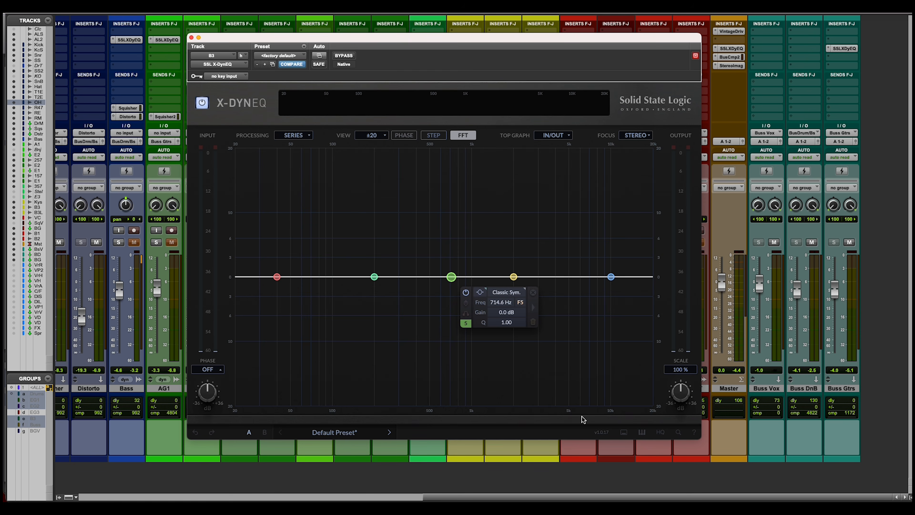
click(624, 433)
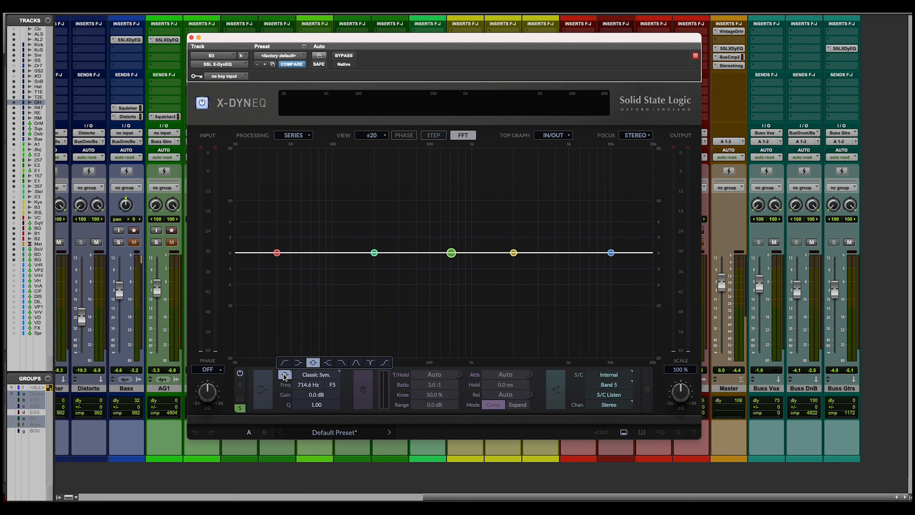
click(386, 362)
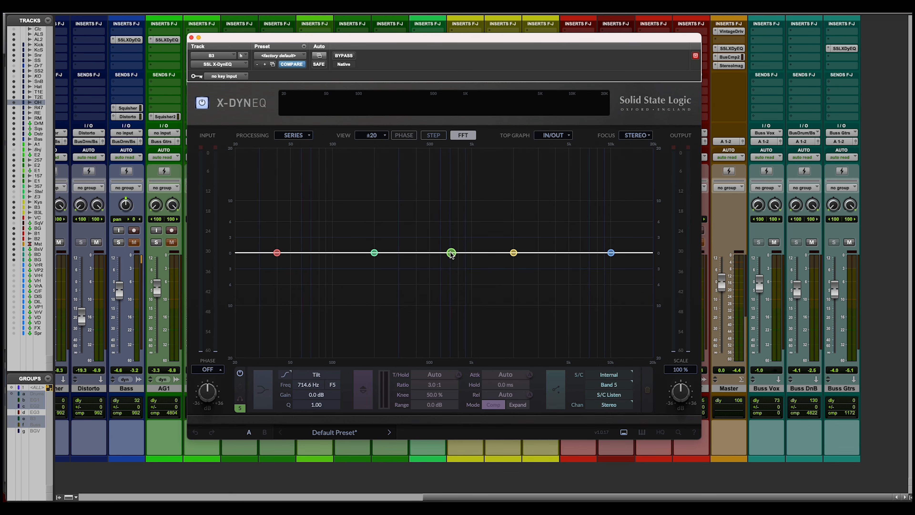
drag(451, 253, 470, 233)
Step: Audition the B3 tilt, set it to 3.0 dB at 1000.6 Hz and close the plug-in window
key(space)
key(space)
click(191, 37)
click(494, 242)
key(space)
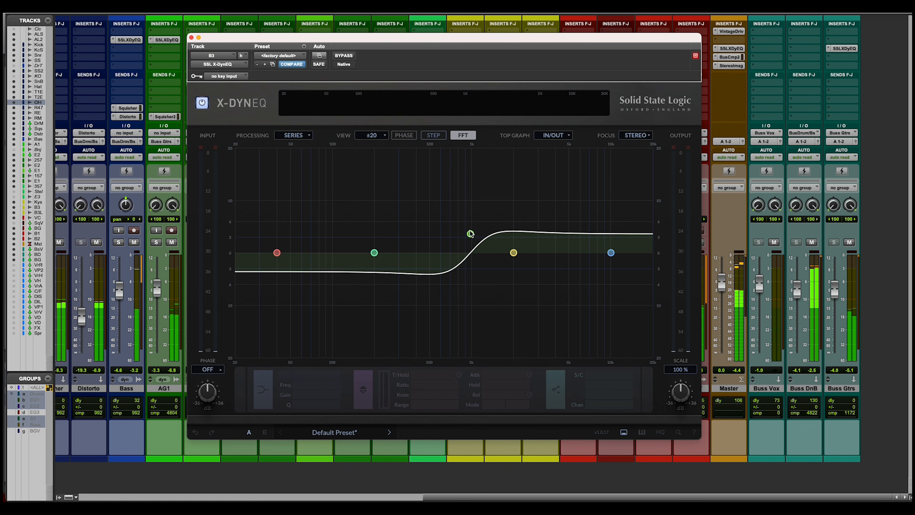
click(470, 233)
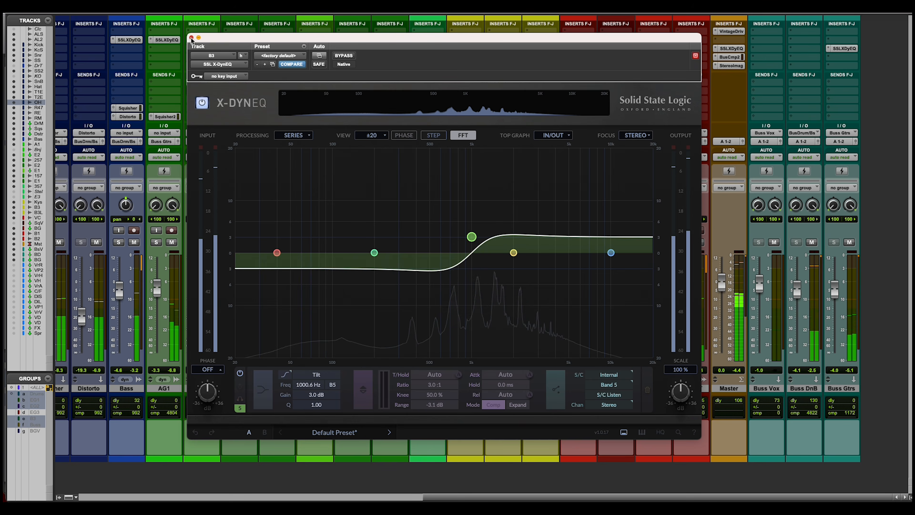
click(191, 38)
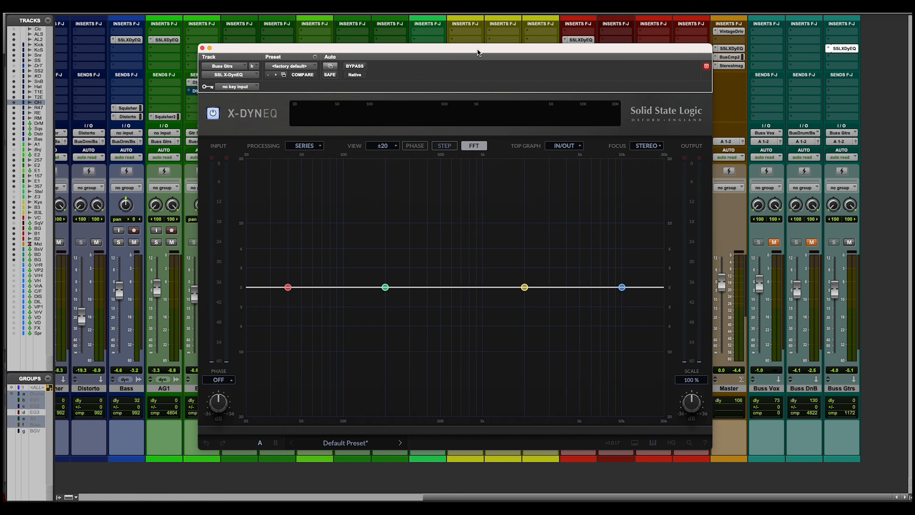
Step: Set the Buss Gtrs EQ's focus to Side and add a High Shelf band near 6088 Hz
drag(477, 49, 465, 49)
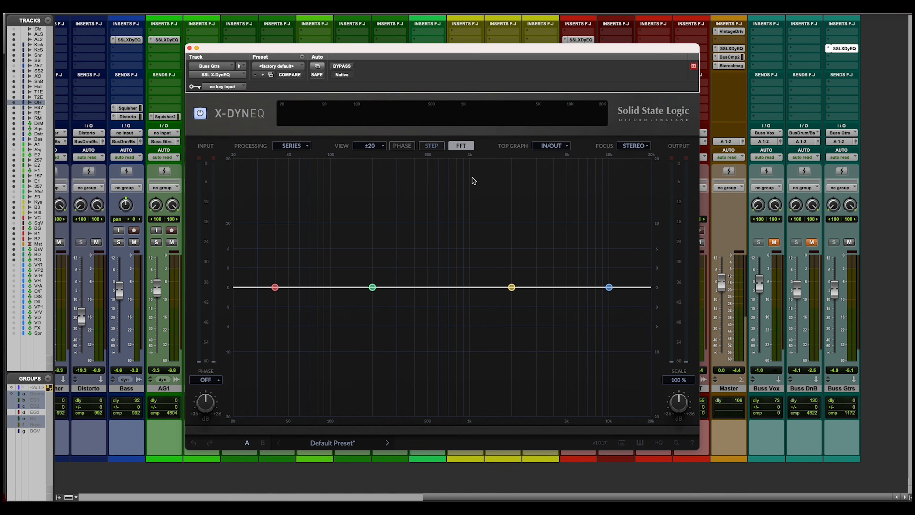
click(629, 147)
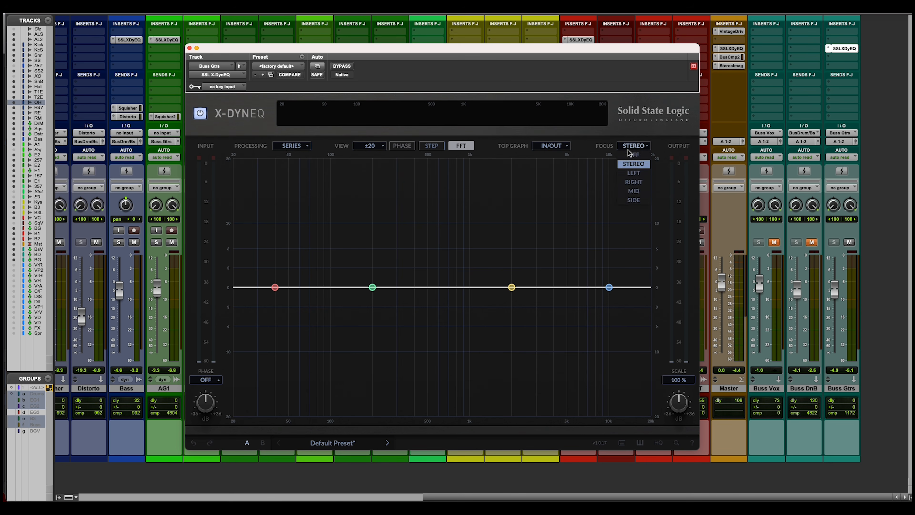
click(634, 202)
double_click(579, 290)
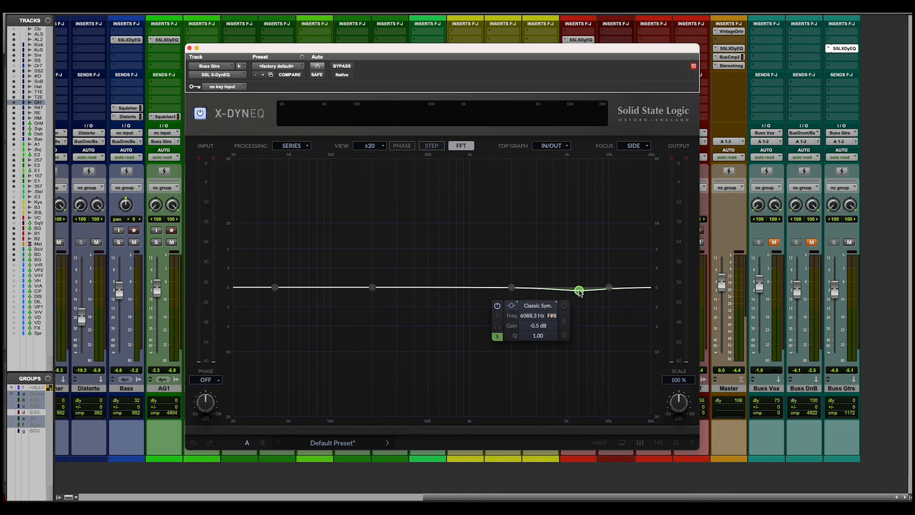
click(512, 305)
click(553, 293)
Step: Set the Buss Gtrs side high shelf to 3.6 dB at 4657.9 Hz while auditioning with playback
drag(579, 290, 566, 264)
key(space)
key(space)
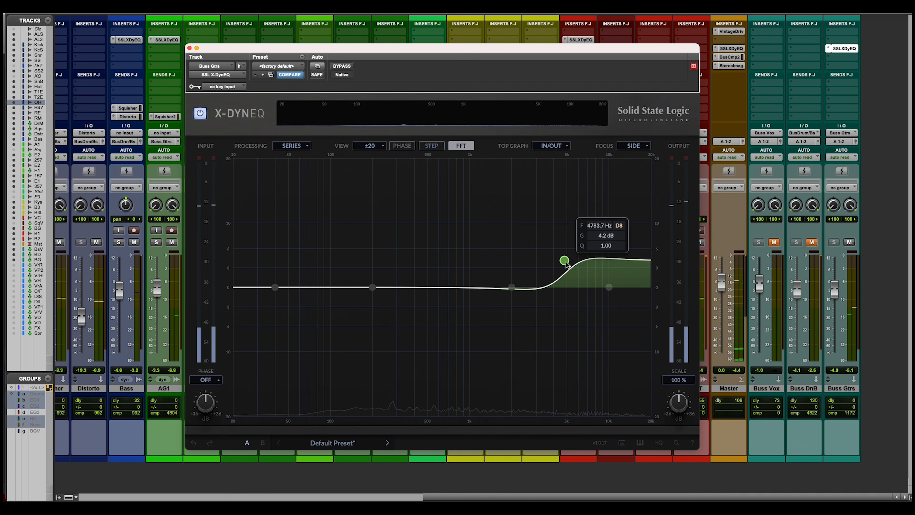
drag(567, 261, 564, 264)
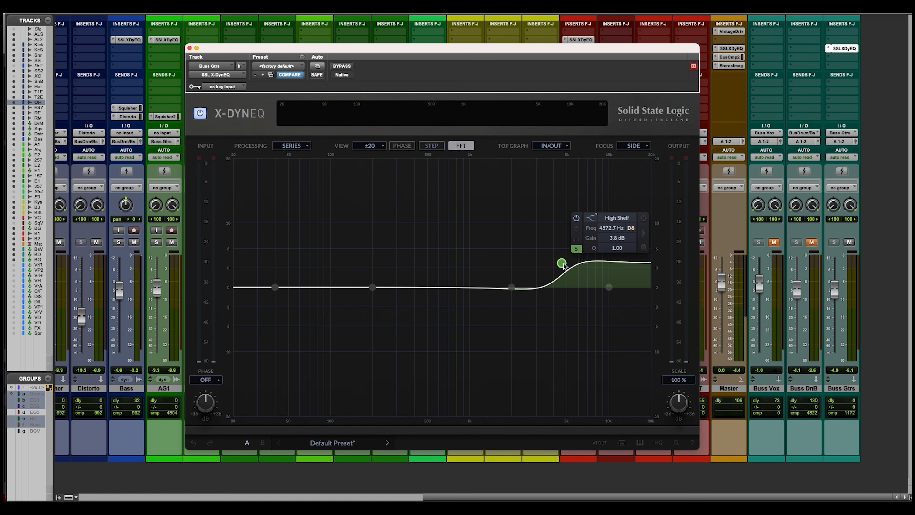
key(space)
drag(564, 266, 559, 269)
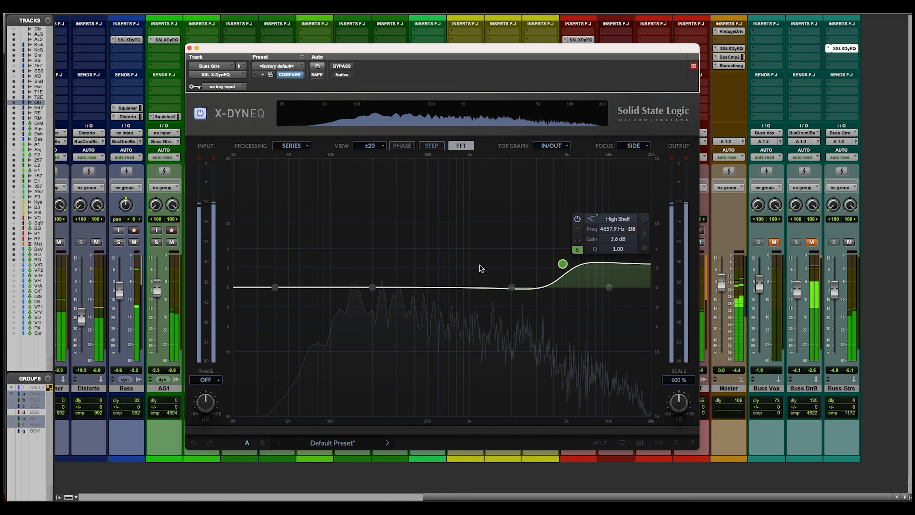
key(space)
Step: Set the Buss Gtrs EQ's focus to Mid and add a Classic Sym. cut of -1.6 dB at 265.5 Hz, auditioning with playback
click(626, 146)
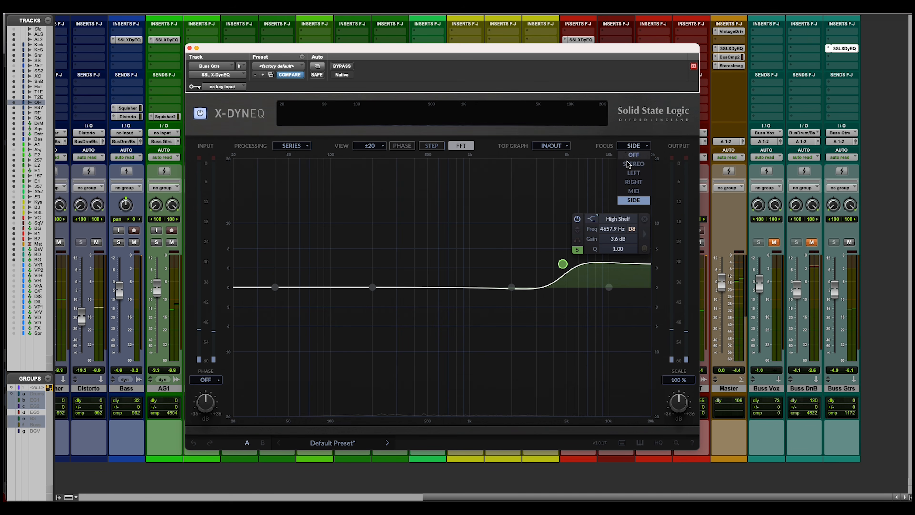
click(628, 192)
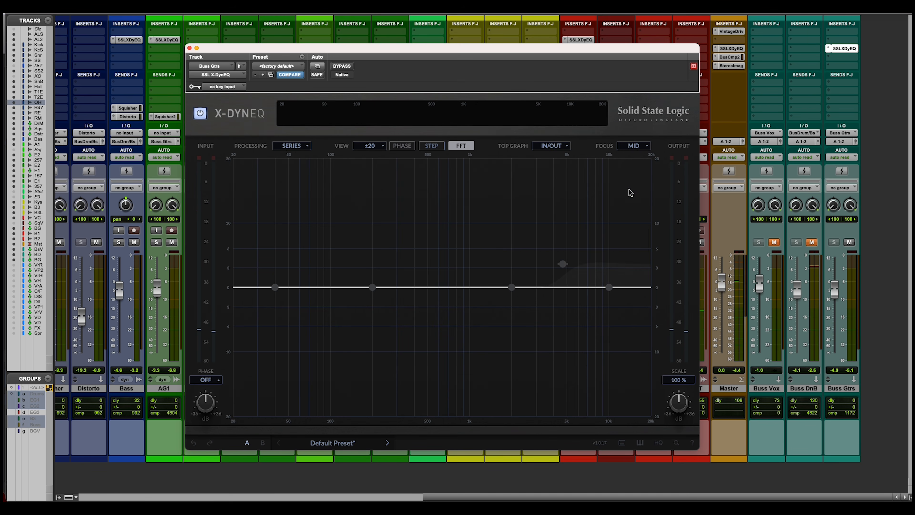
double_click(442, 284)
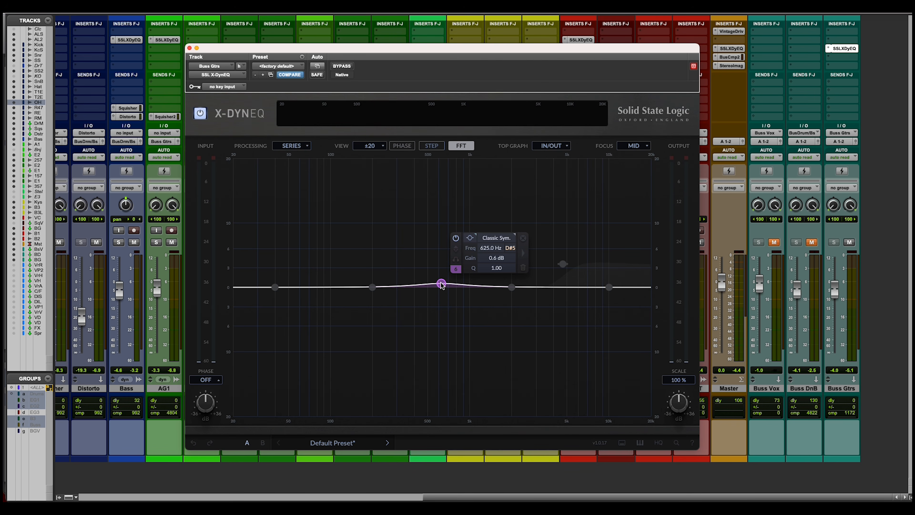
key(space)
drag(441, 283, 389, 297)
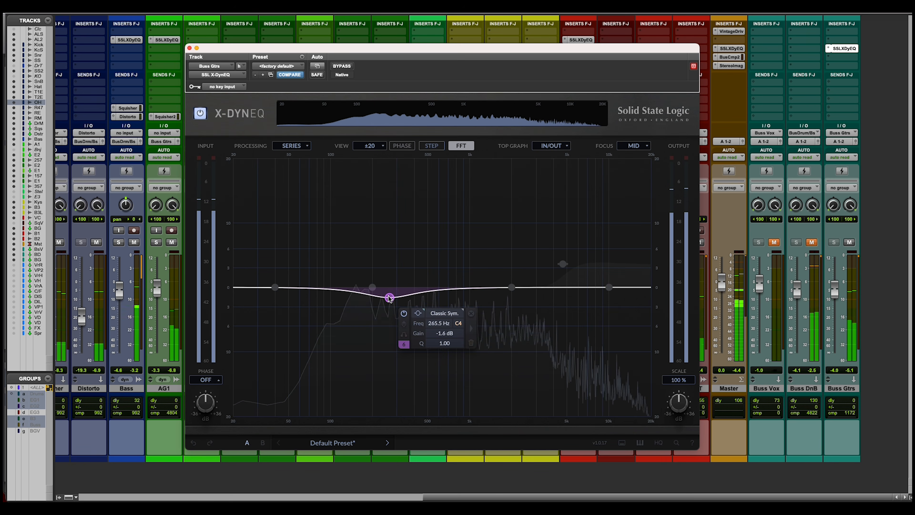
key(space)
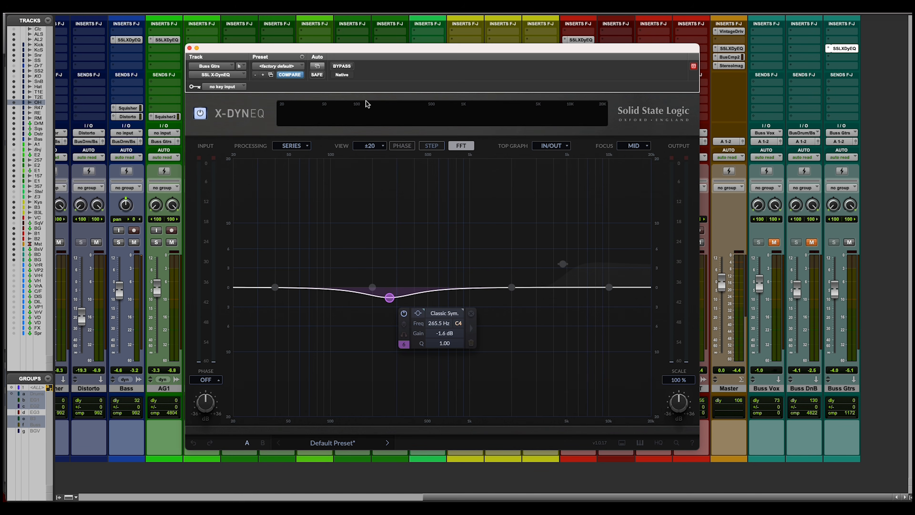
Step: Compare the Buss Gtrs mix with the EQ bypassed and active during playback
click(341, 66)
key(space)
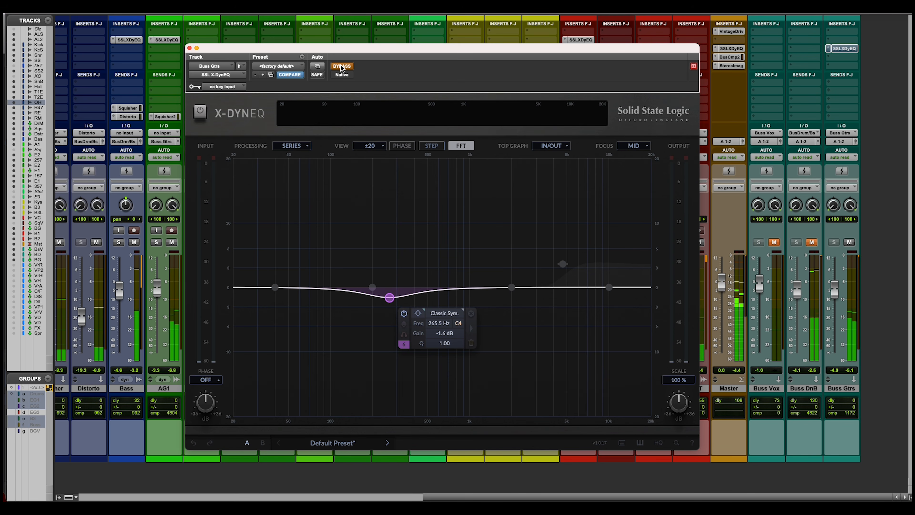
click(341, 66)
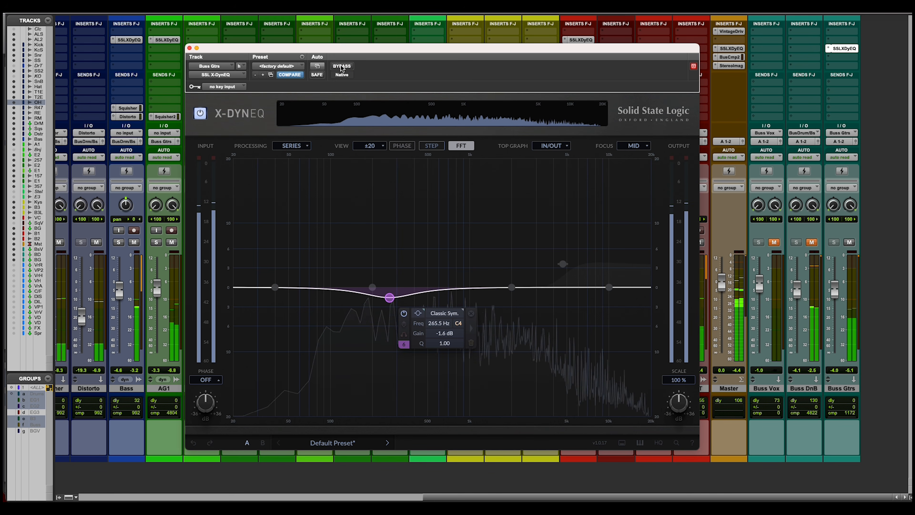
key(space)
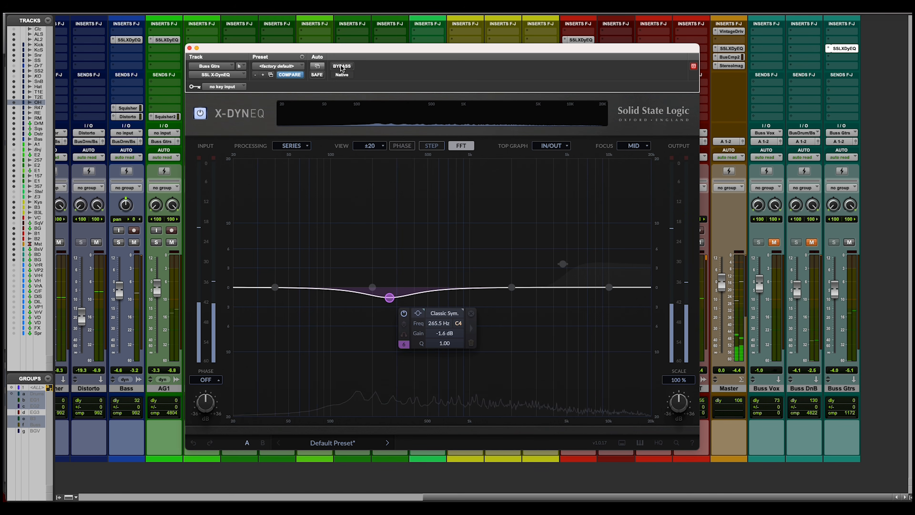